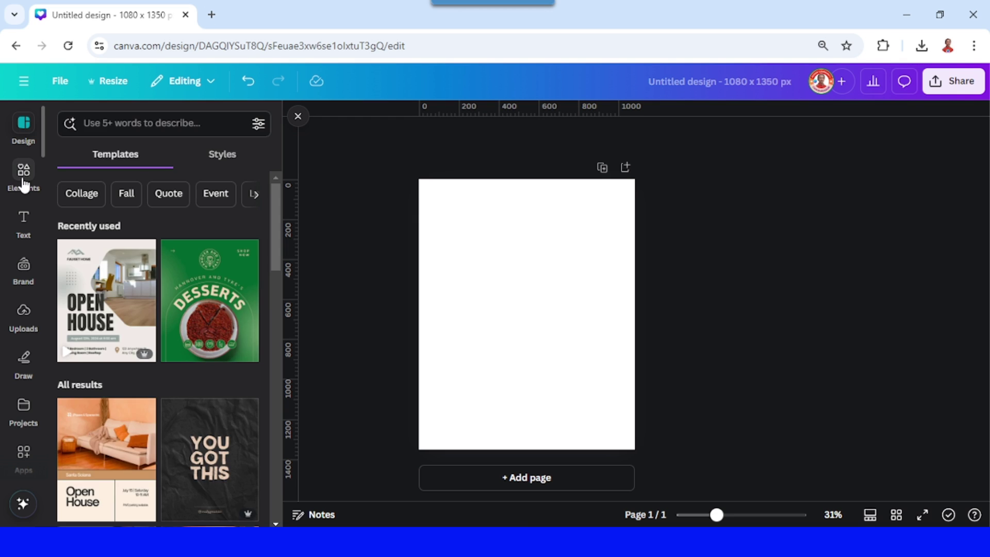
Add the Yellow Autumn Leaf Cutout from Recently used, shrink it and move it up to centre
click(24, 177)
click(156, 216)
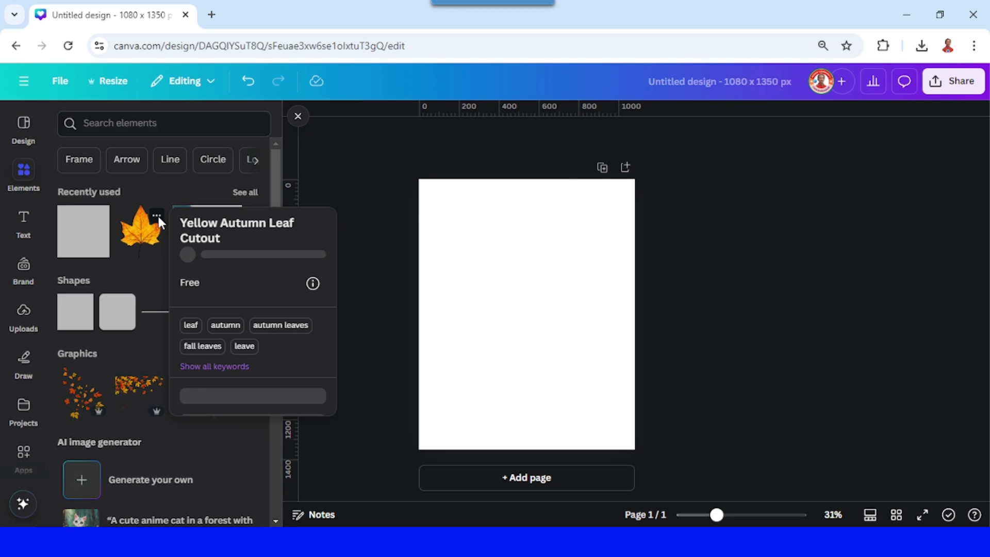
click(143, 228)
drag(613, 206, 546, 291)
drag(518, 361, 552, 319)
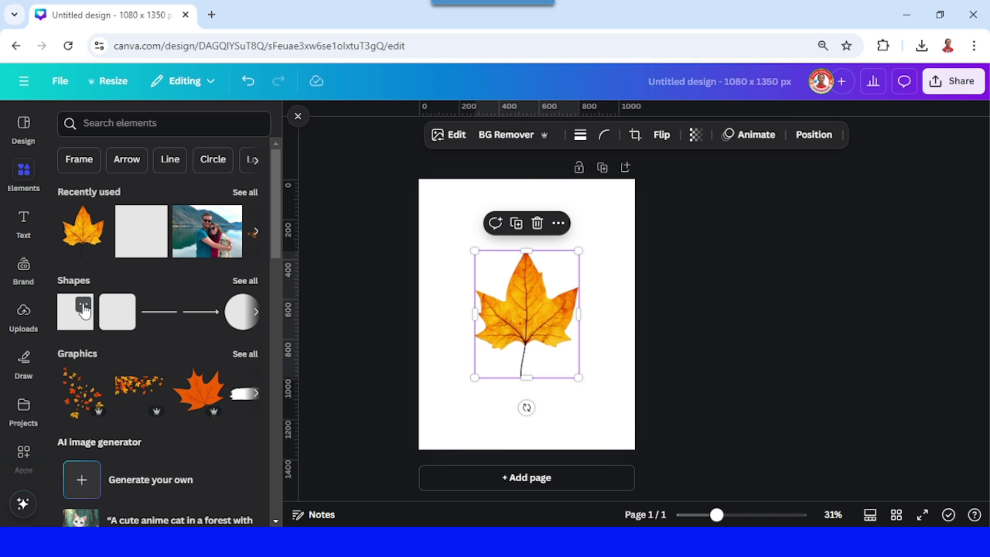
Add a square shape over the leaf and fill it with Yellow #ffde59
click(83, 305)
click(76, 325)
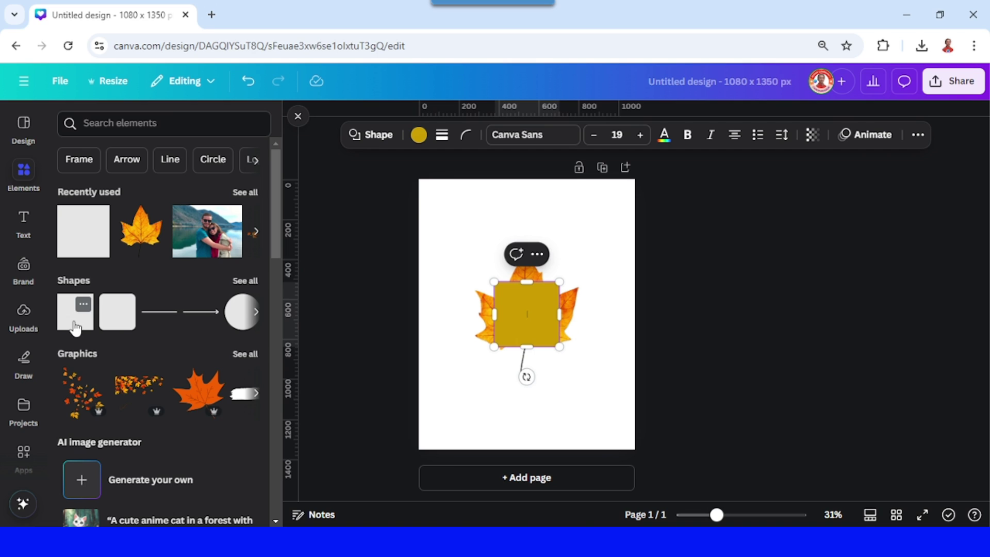
click(418, 134)
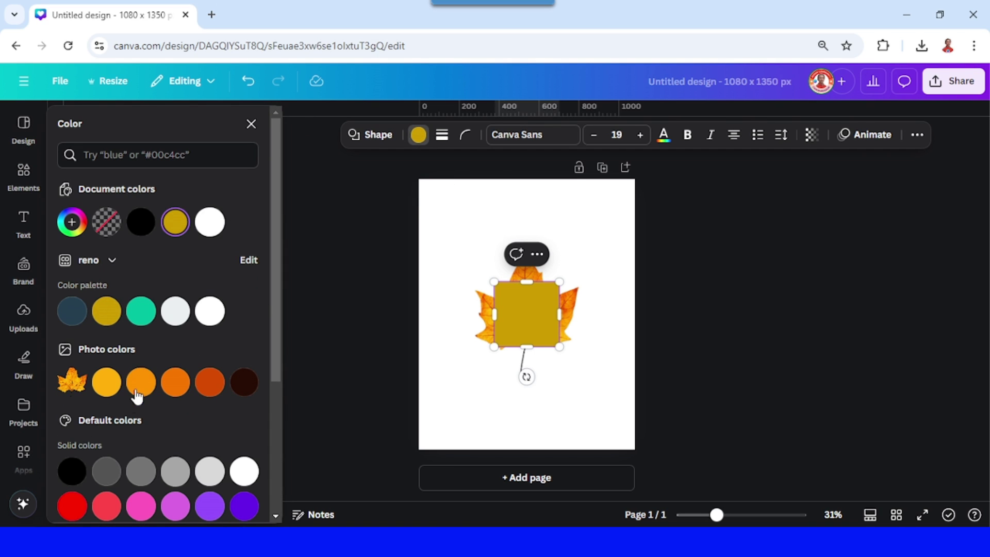
scroll(132, 397, down, 3)
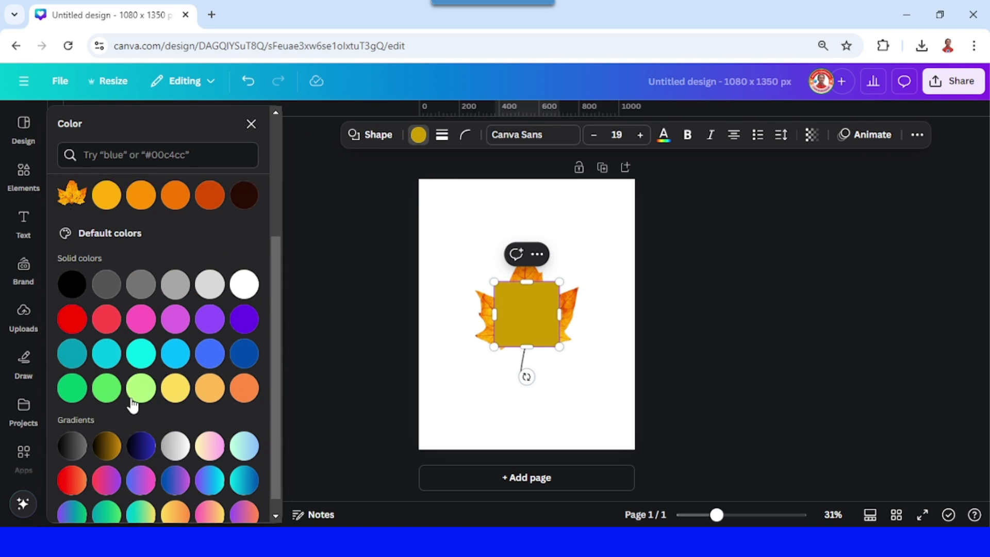
click(176, 375)
Stretch the yellow square into a rectangle around the leaf and send it behind the leaf
drag(528, 283, 529, 245)
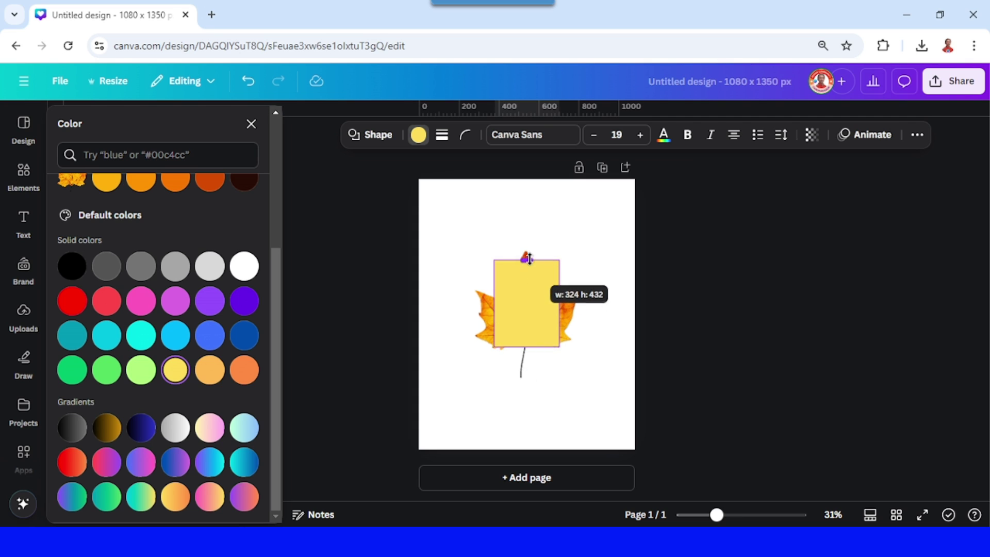
drag(494, 296, 467, 295)
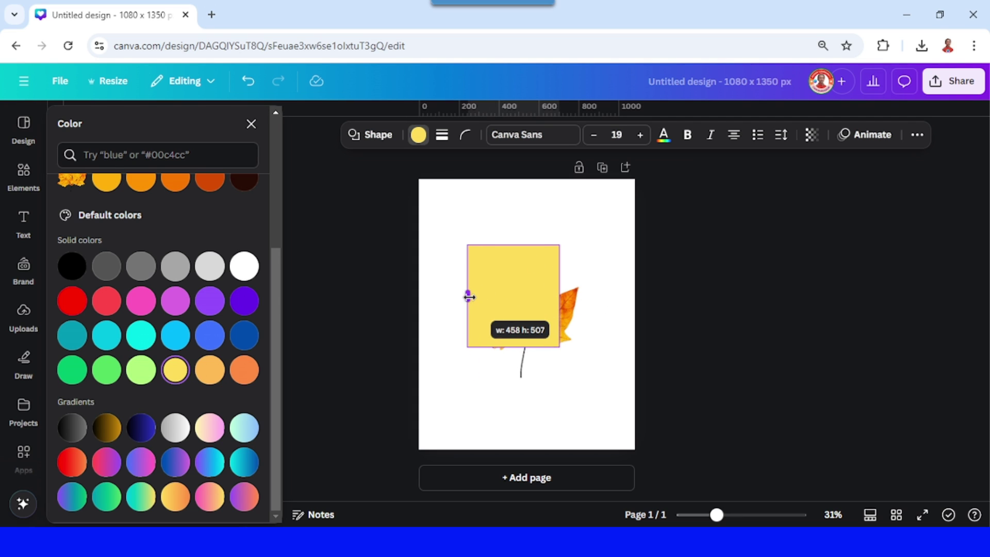
drag(515, 348, 523, 379)
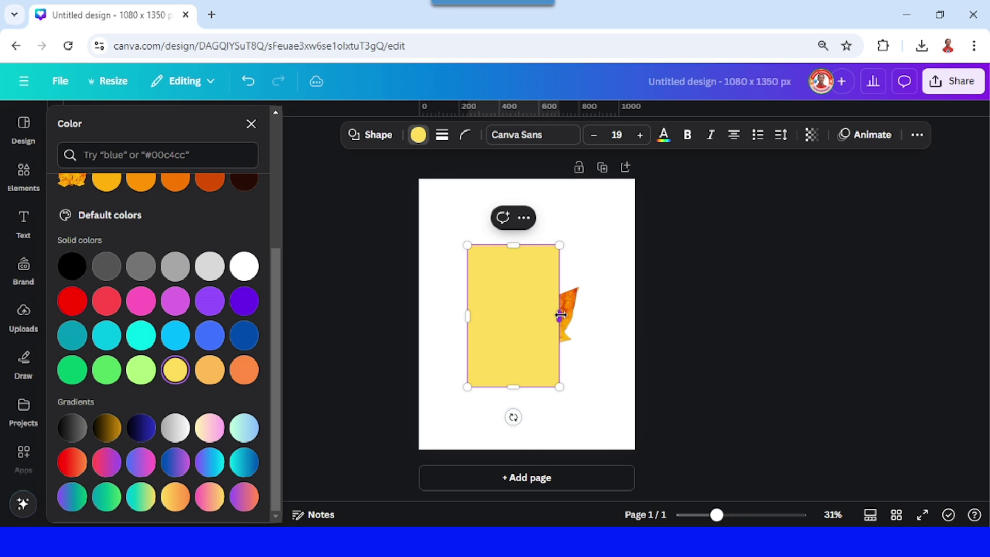
drag(559, 317, 587, 316)
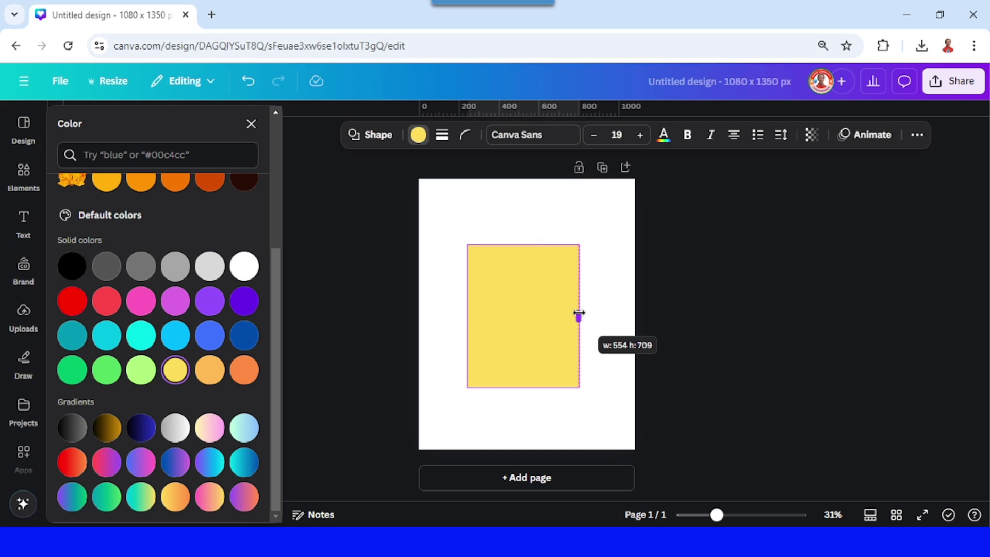
right_click(541, 295)
mouse_move(610, 300)
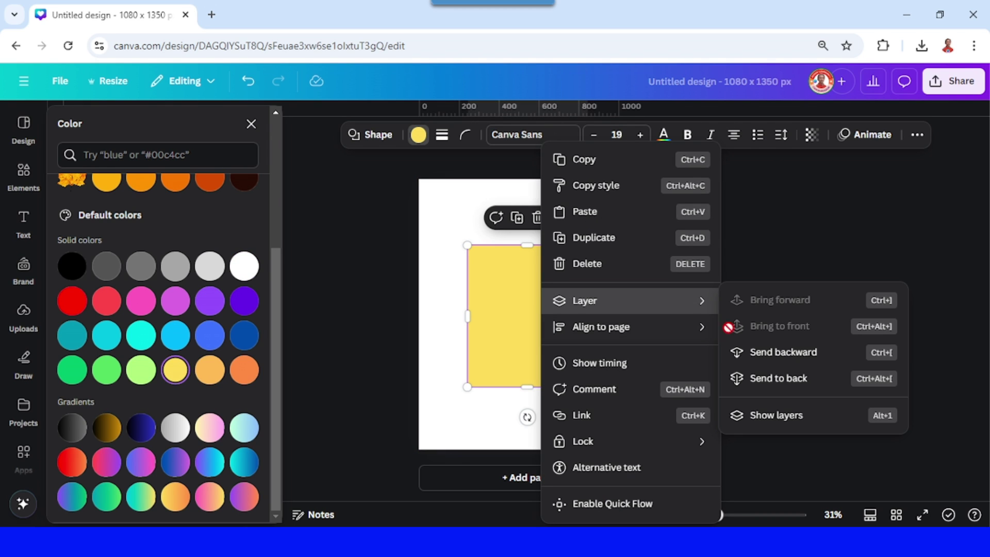
click(796, 359)
click(630, 355)
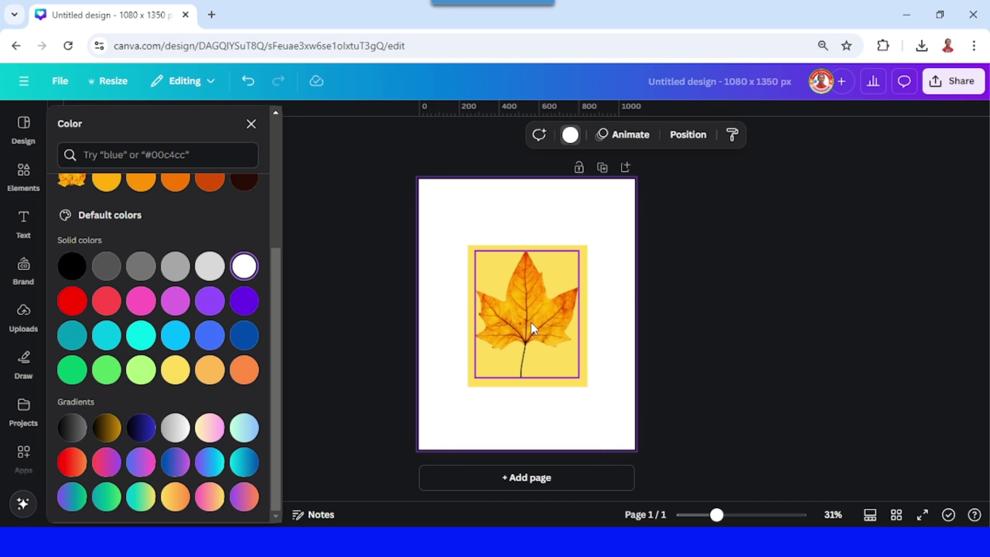
click(530, 321)
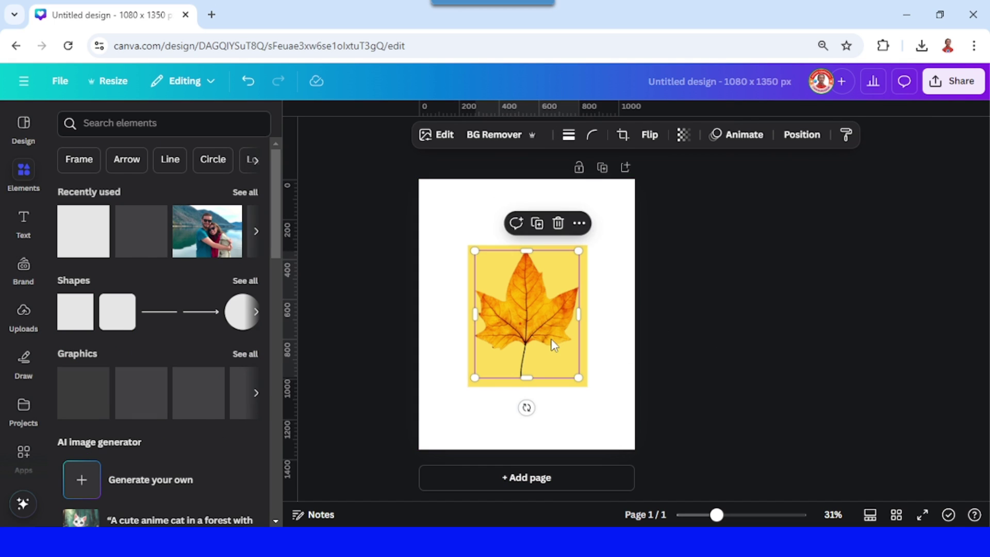
Apply a custom Duotone to the leaf with white highlights and white shadows
click(443, 136)
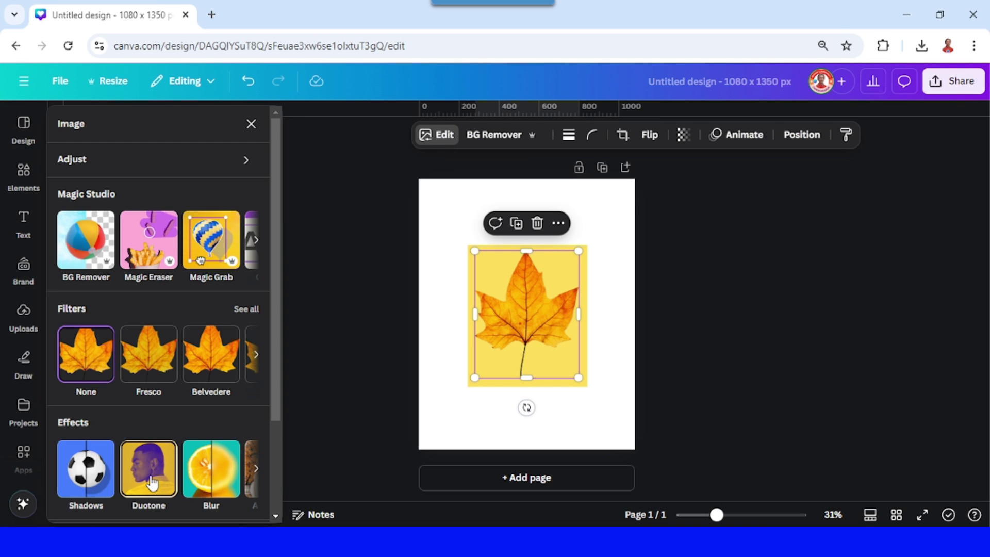
click(151, 481)
click(89, 273)
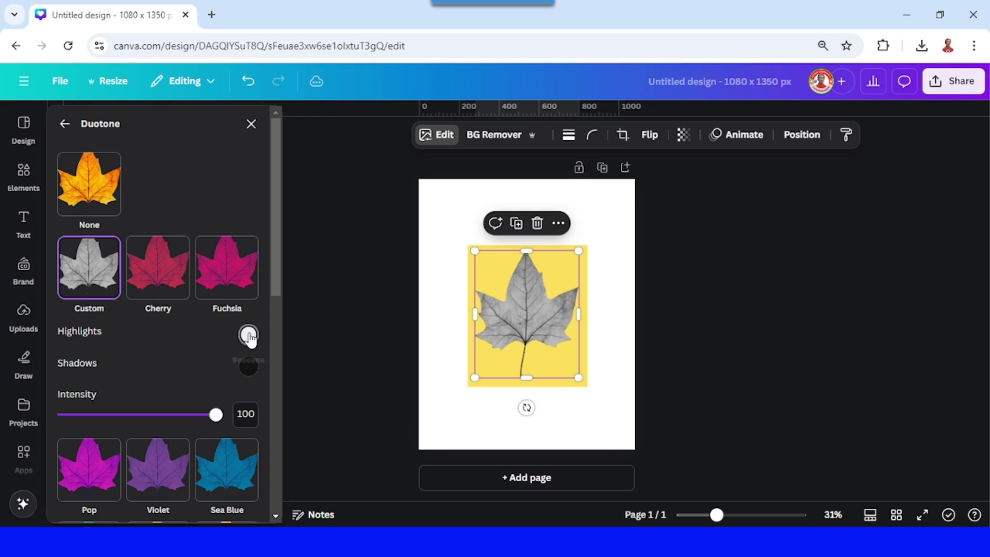
click(249, 335)
drag(262, 382, 252, 363)
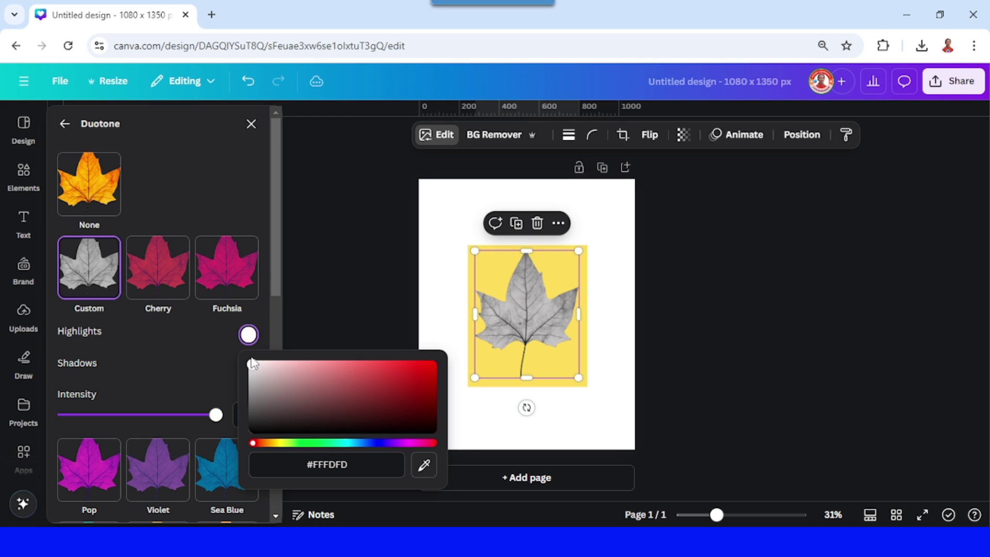
click(216, 362)
click(248, 366)
drag(268, 420, 251, 394)
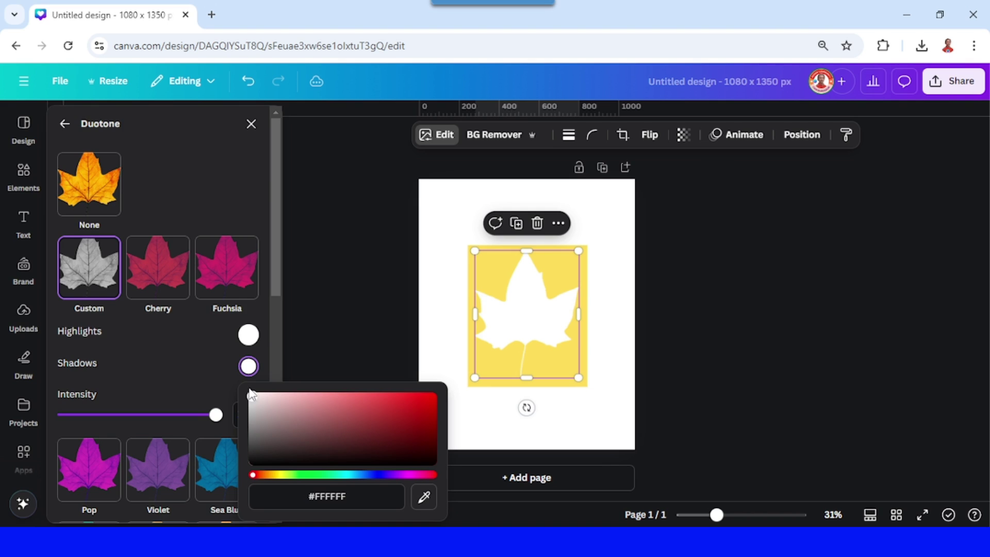
click(630, 260)
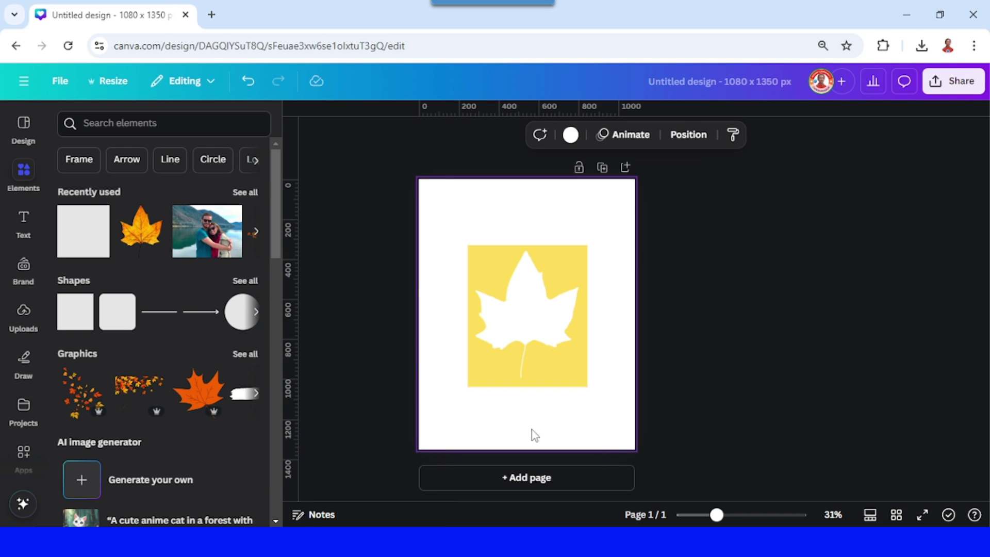
Download the white-leaf-on-yellow design as a PNG file via Share
click(952, 81)
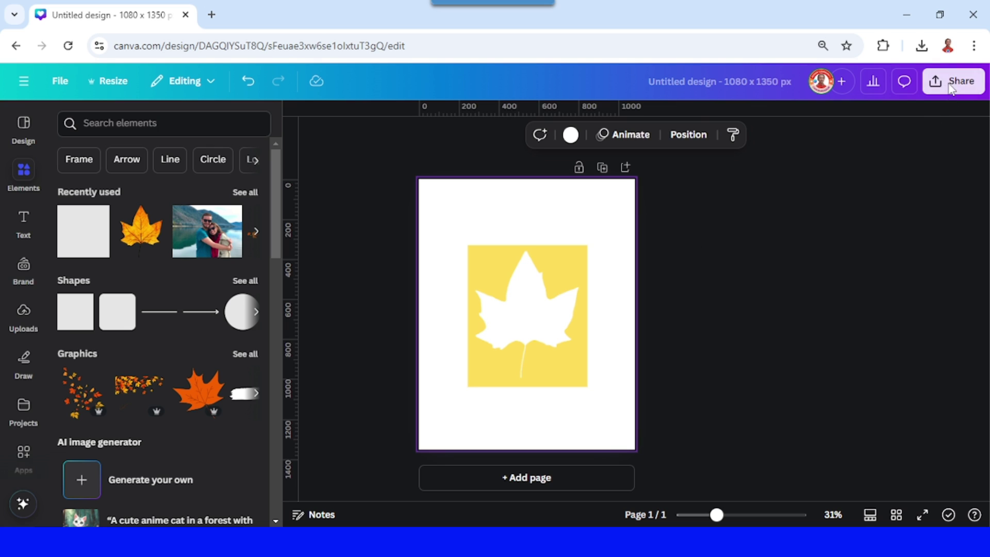
click(749, 365)
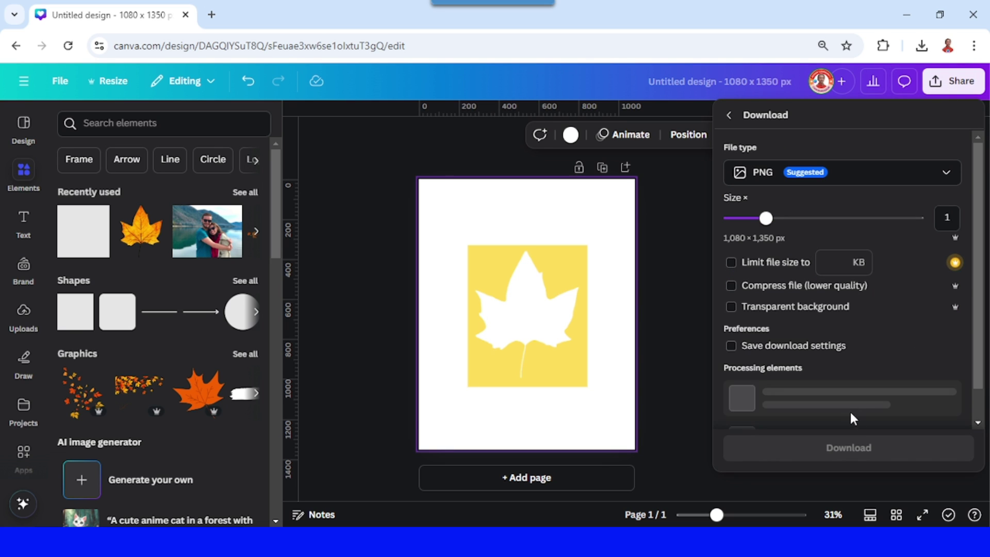
click(856, 384)
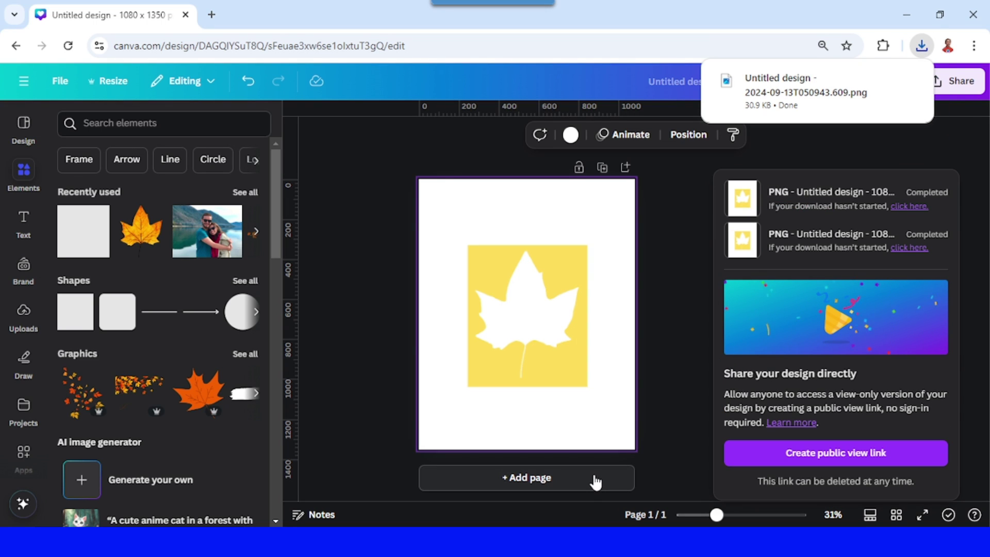
Add page 2 with a teal #1abc9c background and drop the downloaded leaf PNG onto it
click(591, 483)
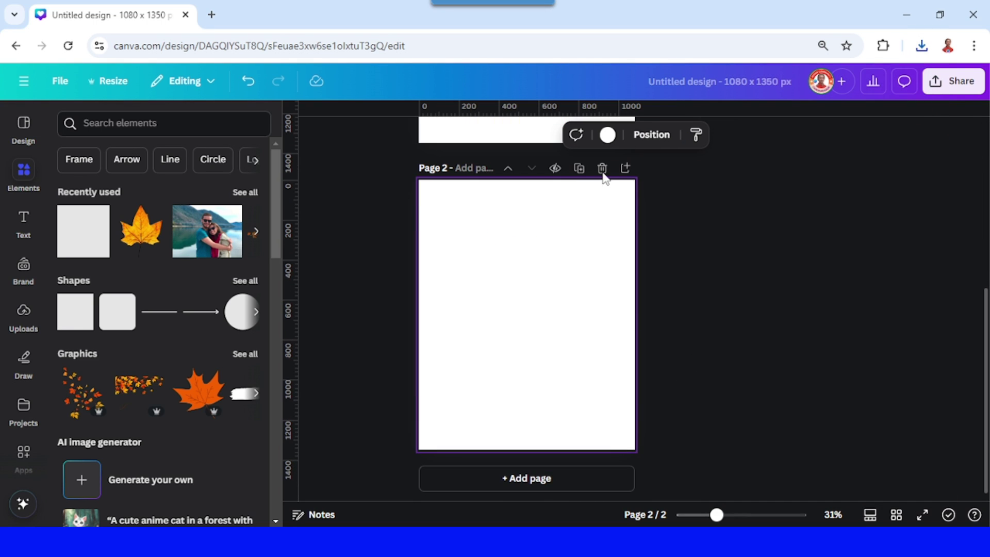
click(607, 137)
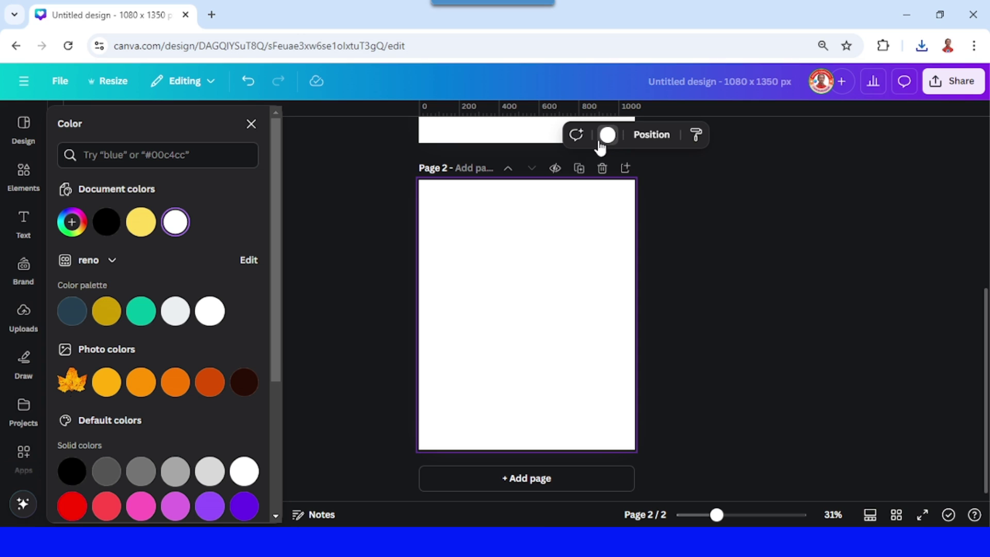
click(140, 312)
click(920, 48)
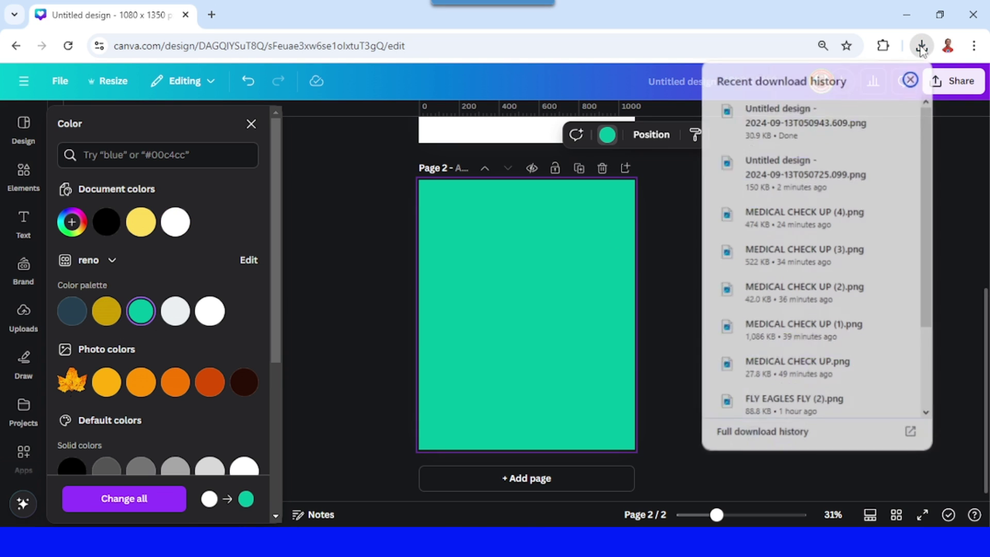
drag(804, 117, 516, 279)
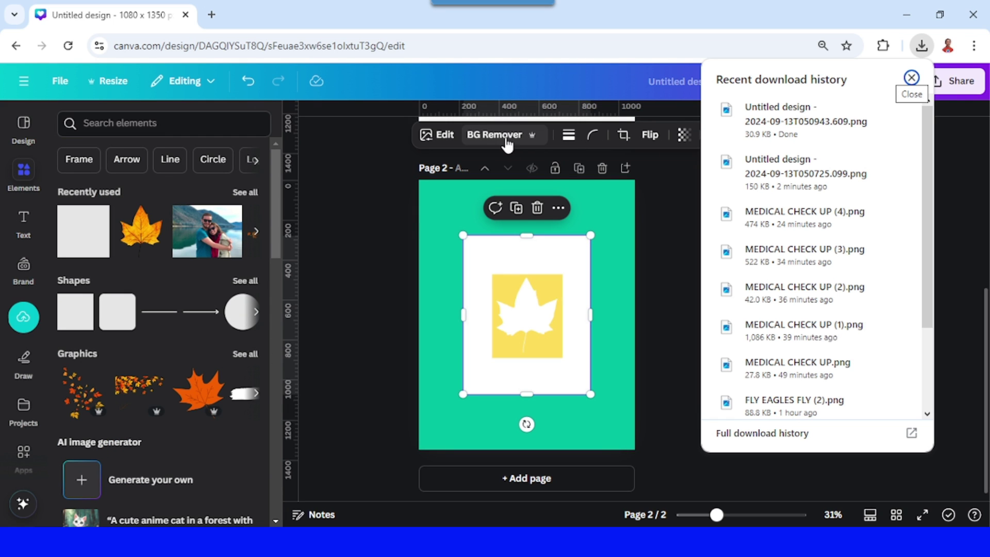
Run BG Remover on the leaf image and enlarge it to cover page 2
click(495, 135)
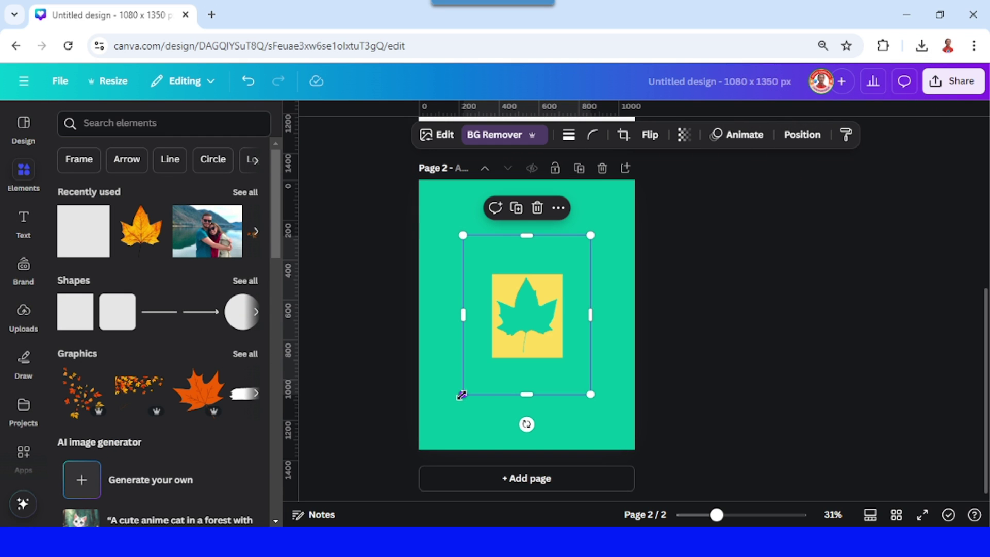
drag(463, 394, 422, 451)
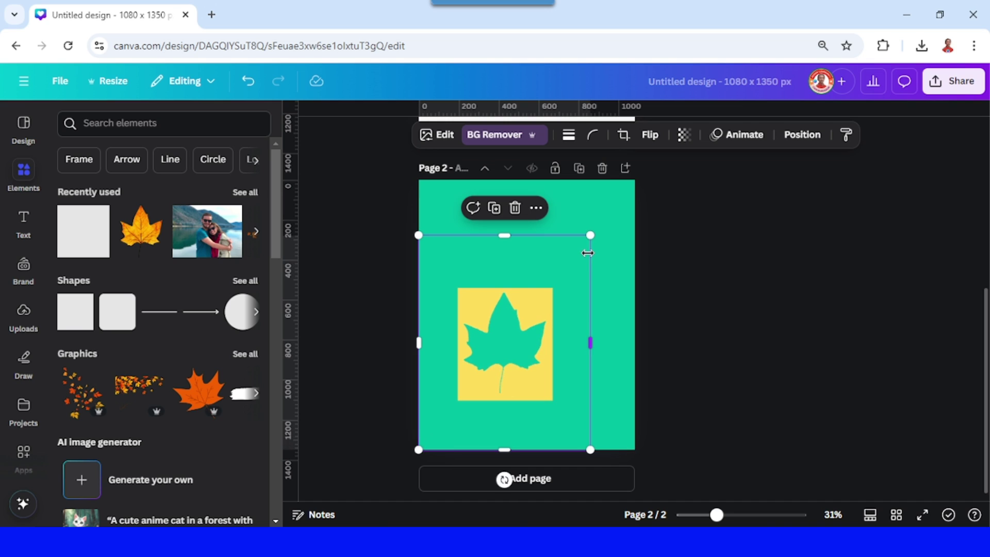
drag(589, 236, 634, 195)
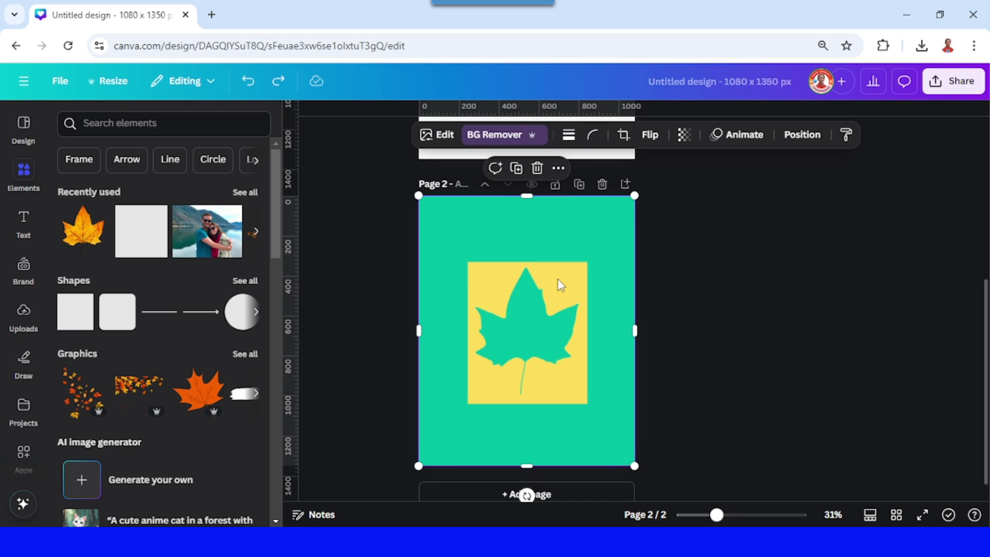
Apply a Glow shadow to the leaf image with size 11 and intensity 67
click(443, 136)
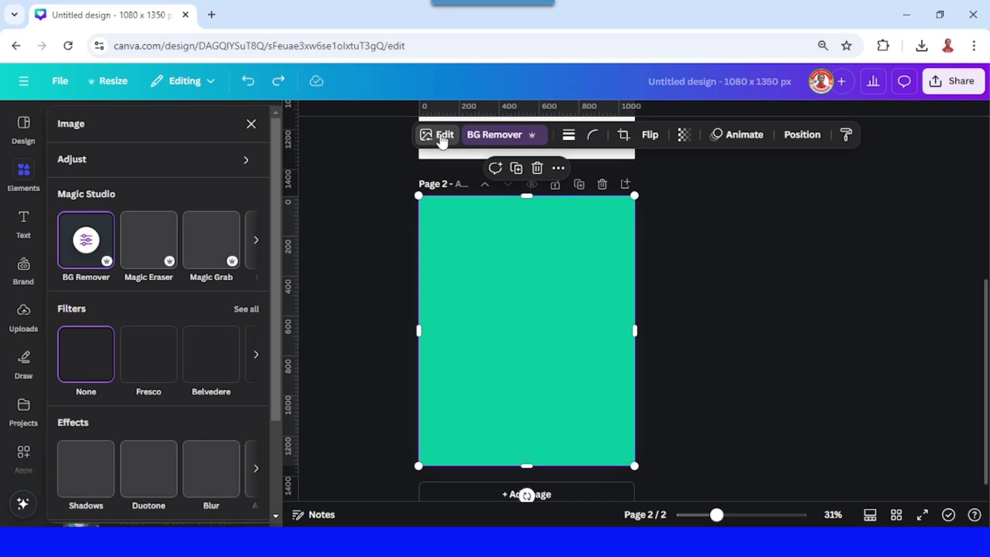
click(79, 472)
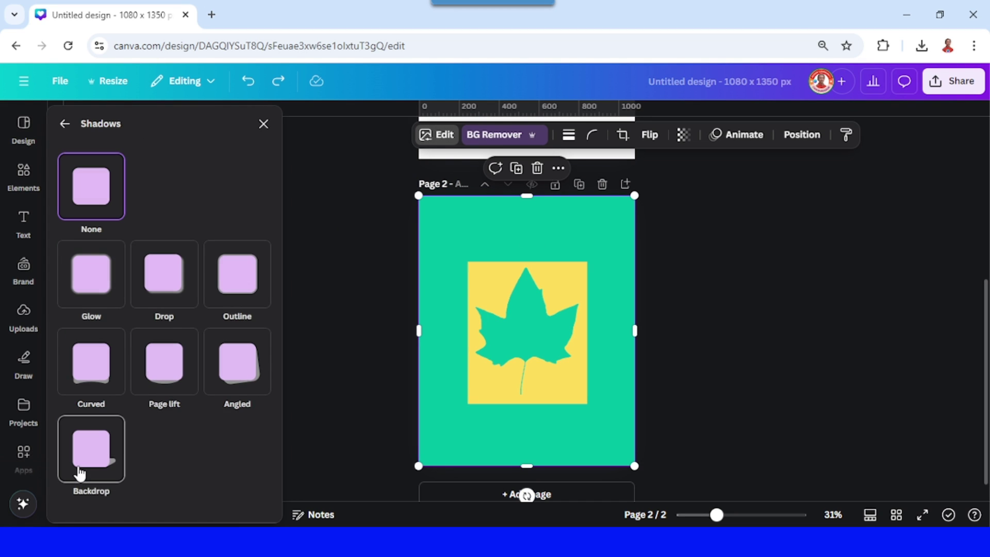
click(91, 288)
scroll(107, 483, down, 2)
scroll(120, 434, down, 2)
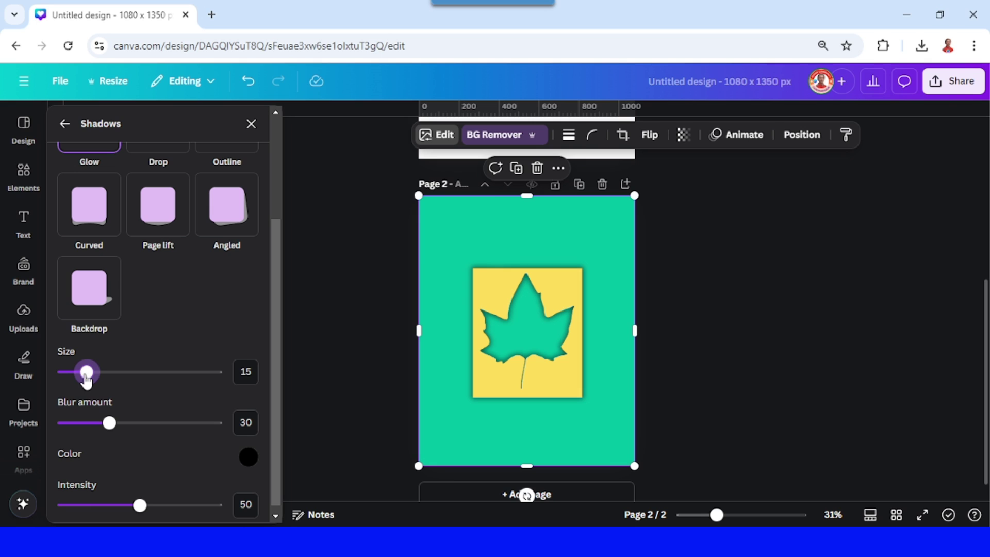
drag(86, 372, 81, 374)
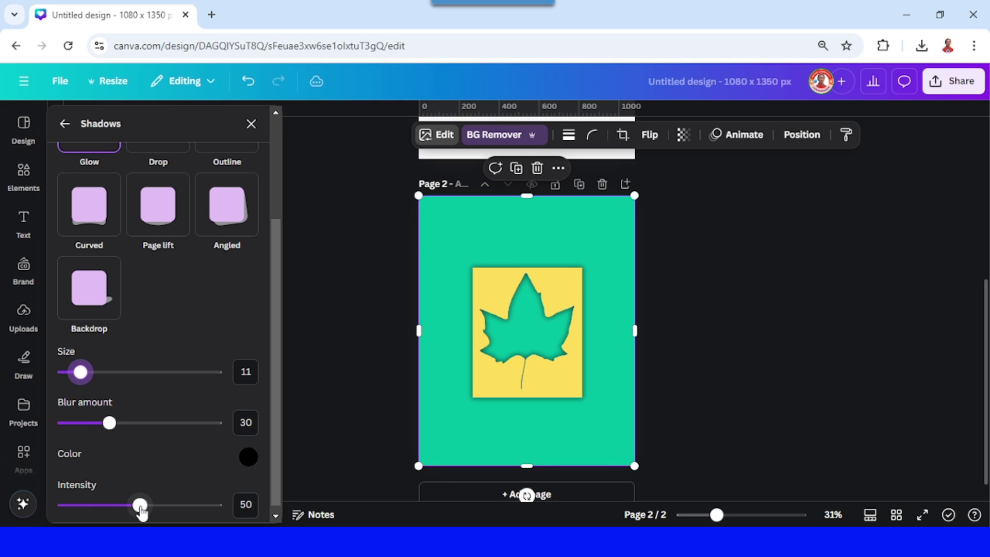
drag(140, 505, 166, 512)
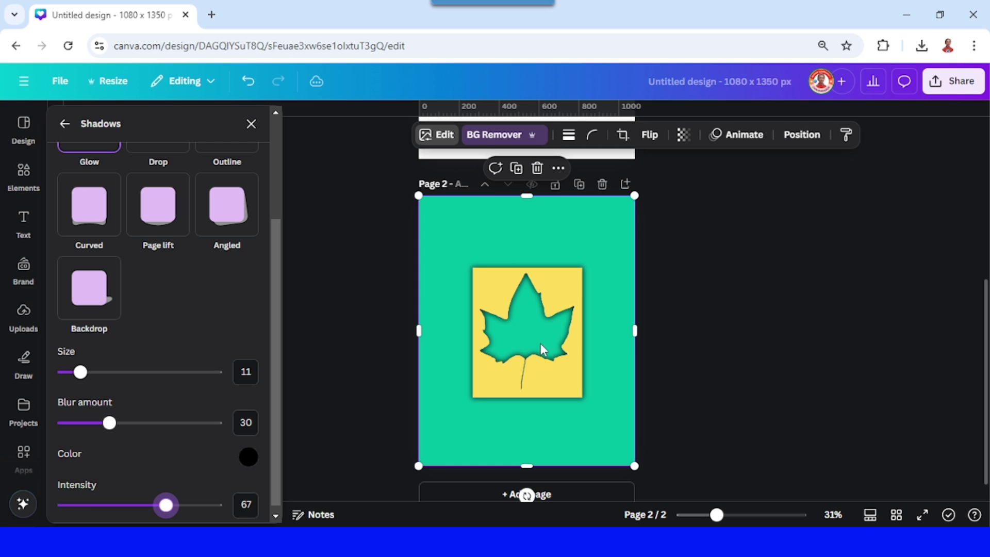
Add the orange maple leaf photo from Elements and send it back one layer
click(24, 177)
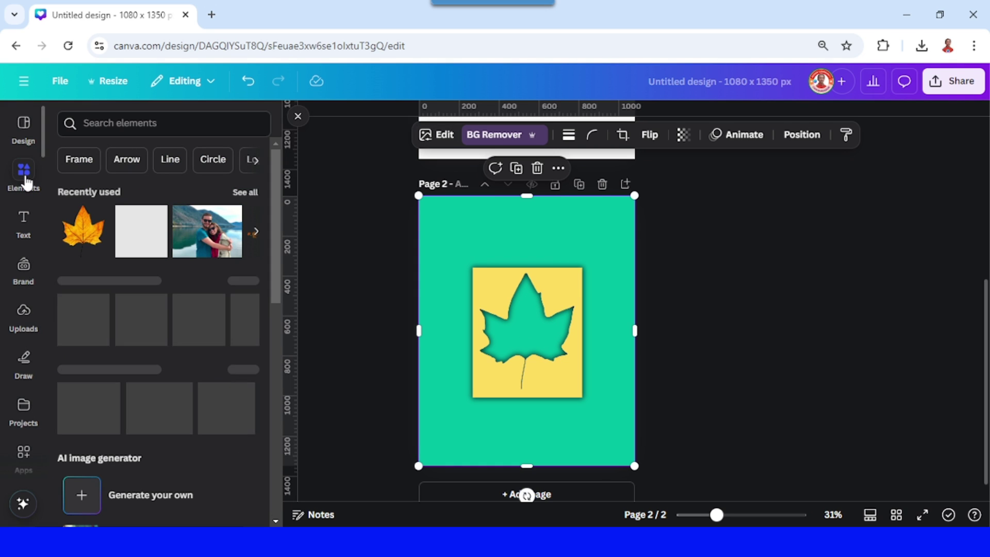
click(89, 233)
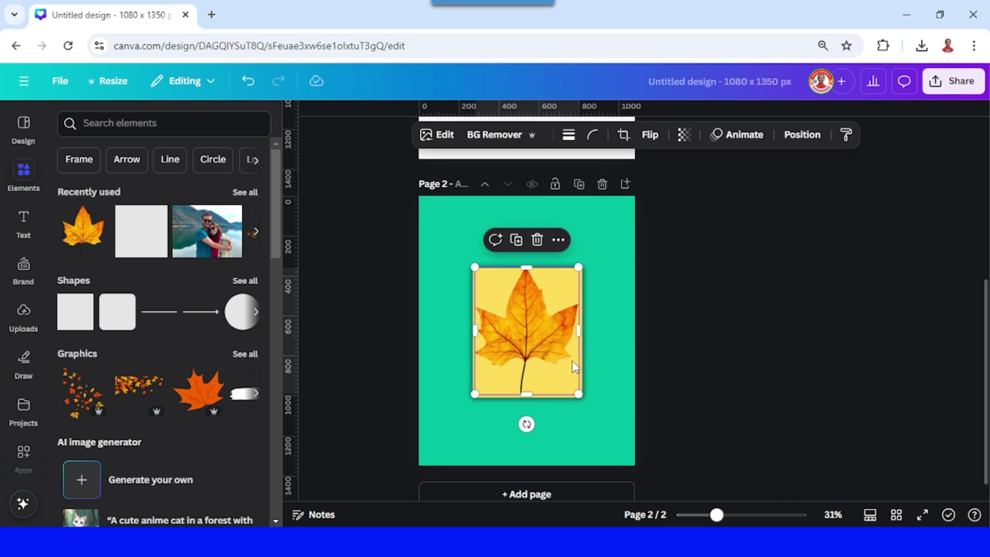
right_click(523, 323)
mouse_move(603, 249)
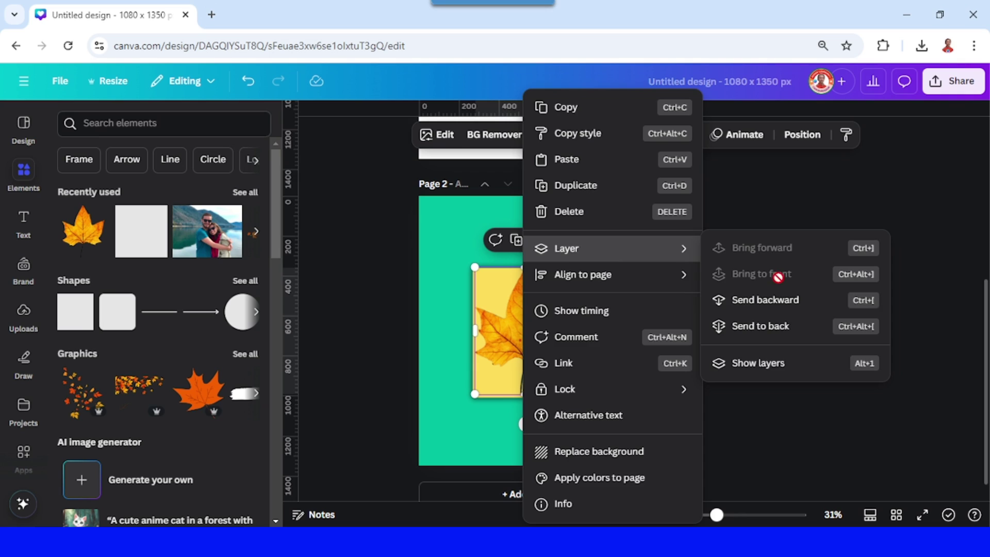
click(775, 306)
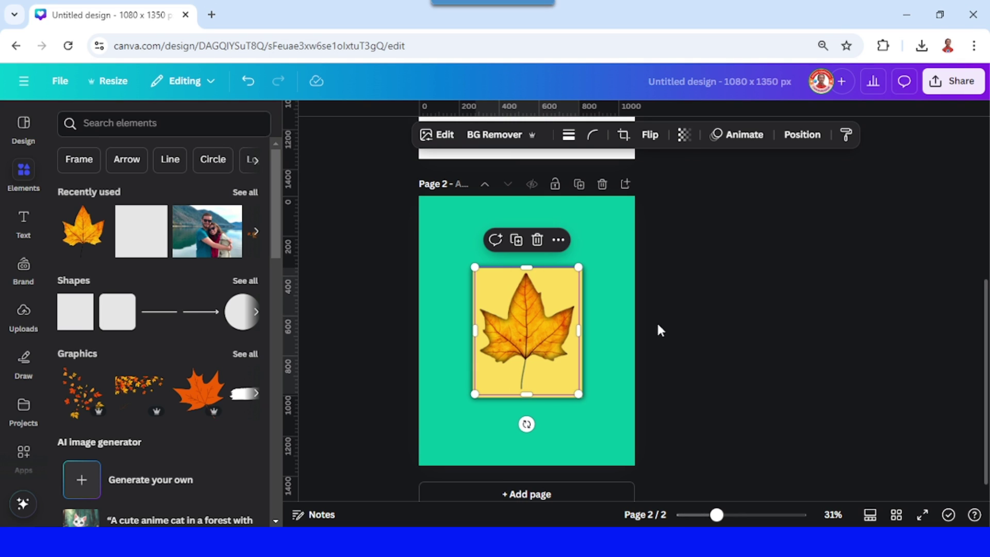
Set the maple leaf photo's transparency to 50
click(684, 136)
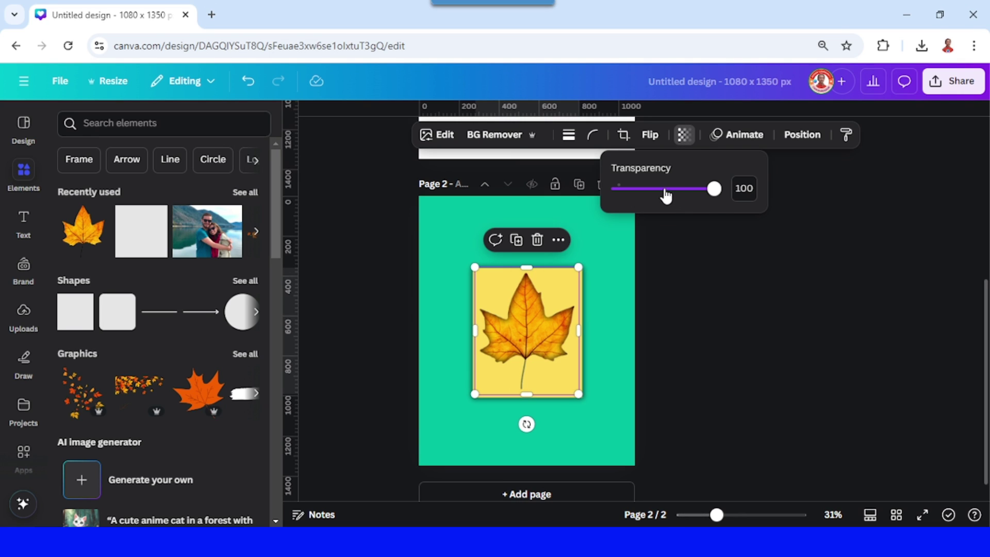
click(744, 189)
text(50)
key(Return)
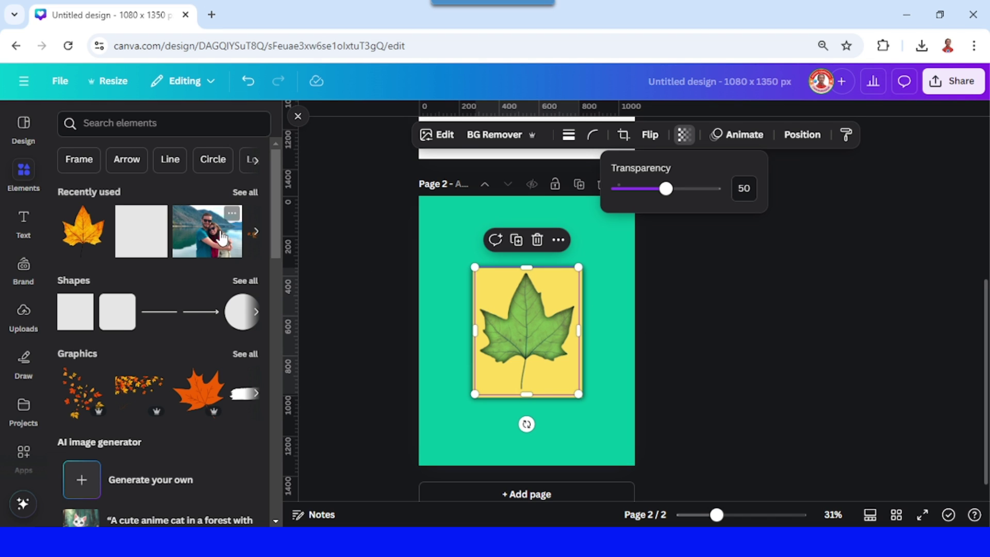
click(232, 215)
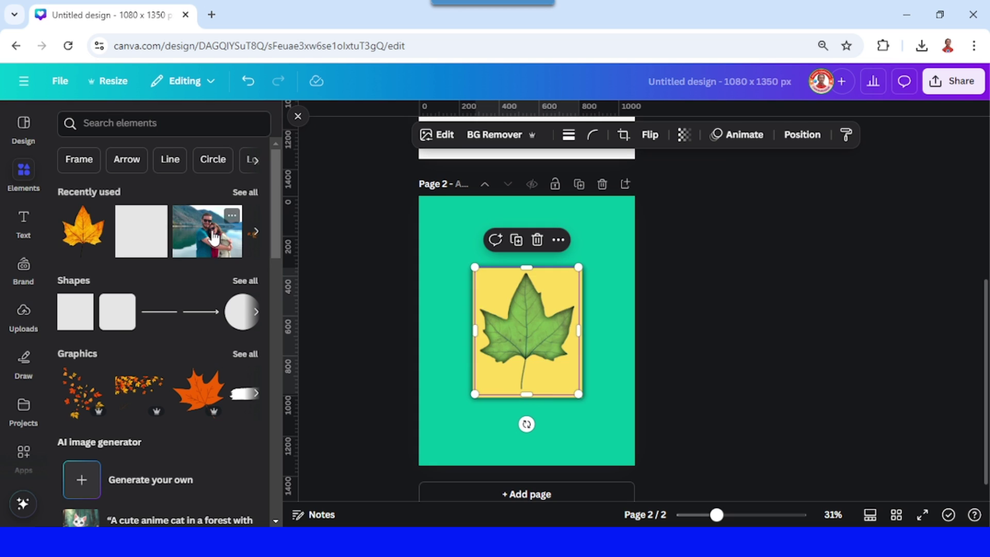
Add the couple photo and drag its layer below the leaf layers in Position > Layers
click(213, 228)
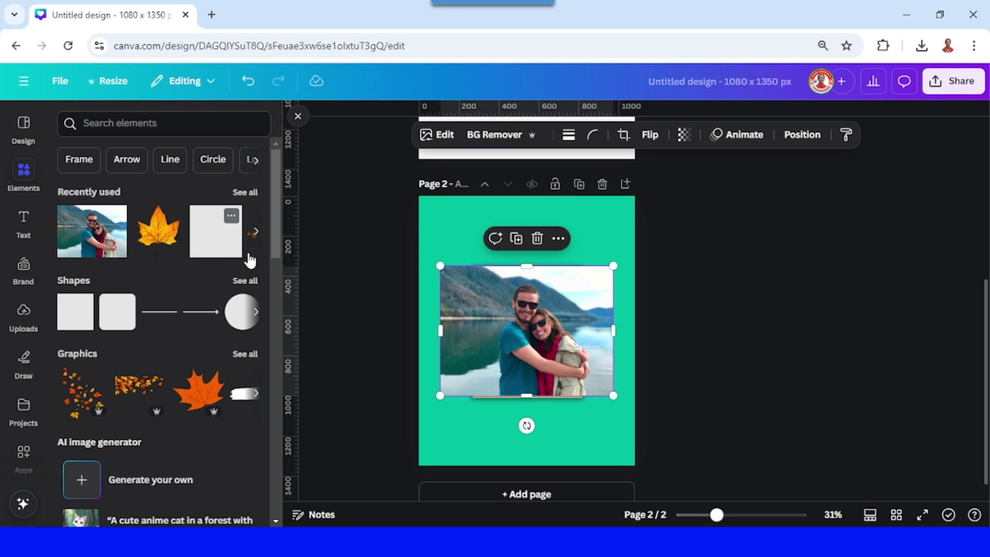
right_click(566, 314)
mouse_move(609, 248)
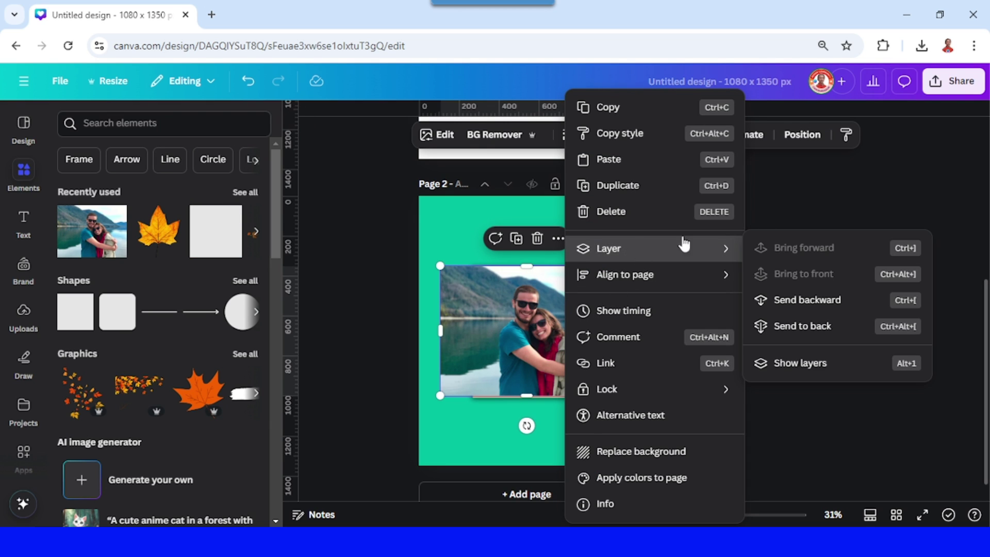
click(818, 163)
click(801, 135)
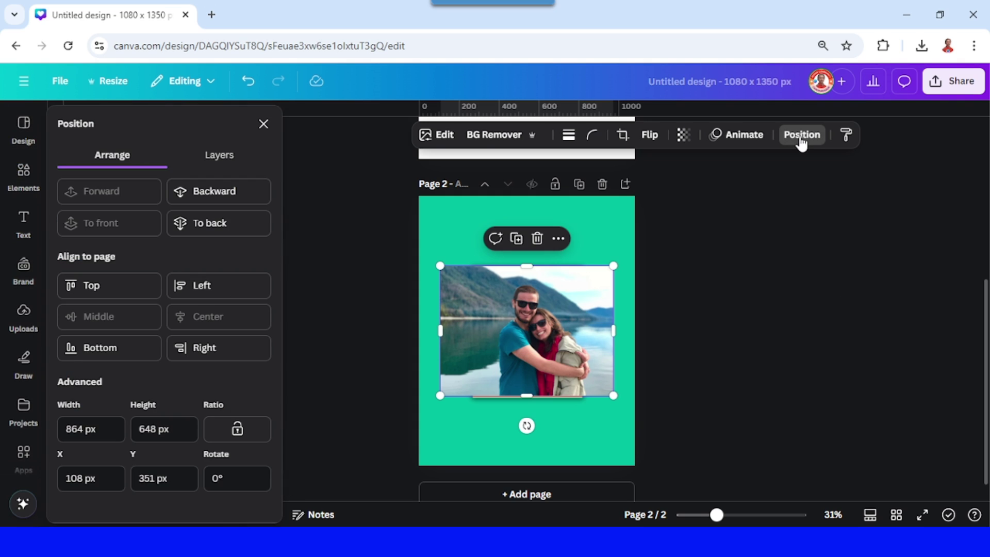
click(218, 157)
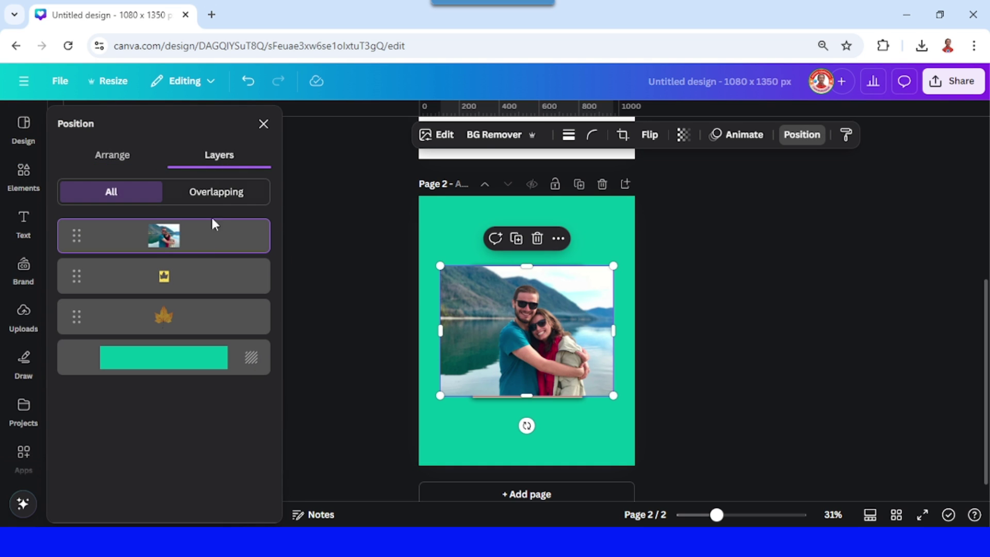
drag(201, 243, 198, 331)
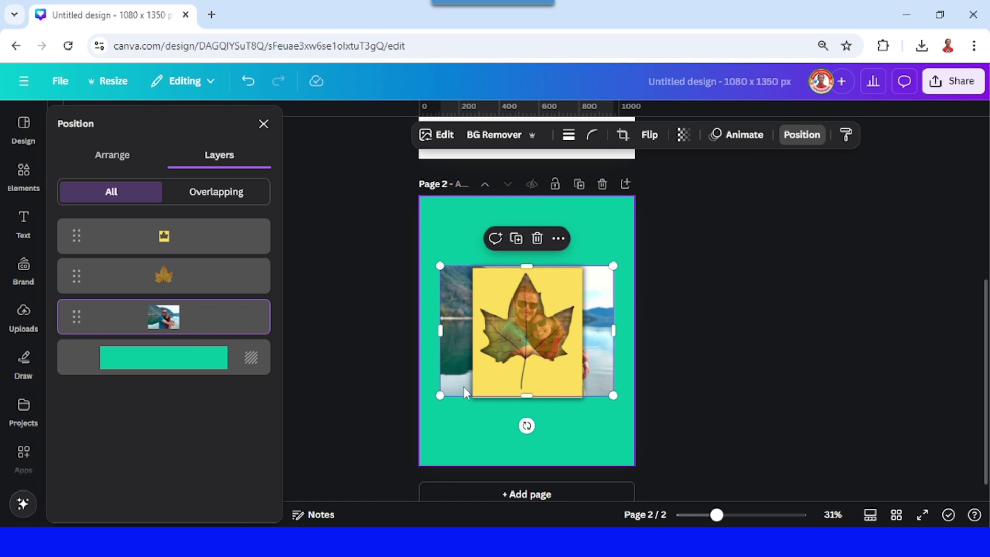
Shrink the couple photo and fit it behind the leaf's left and right edges
click(735, 515)
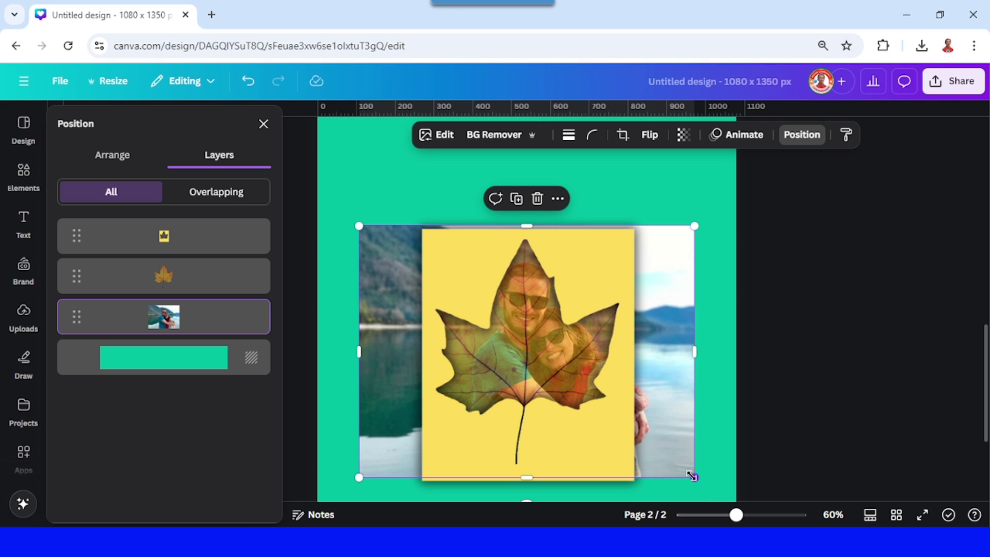
drag(694, 477, 646, 440)
drag(361, 355, 377, 367)
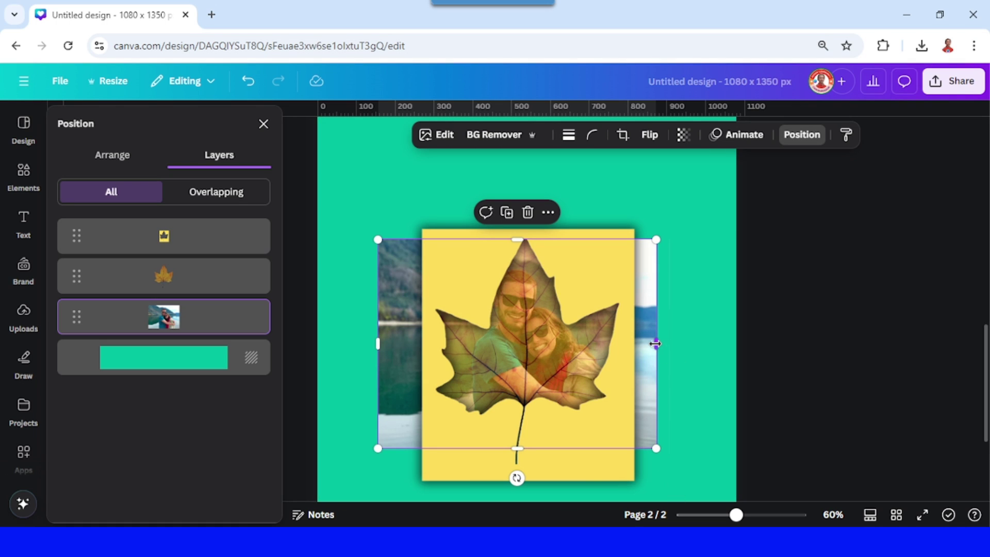
drag(657, 345, 628, 341)
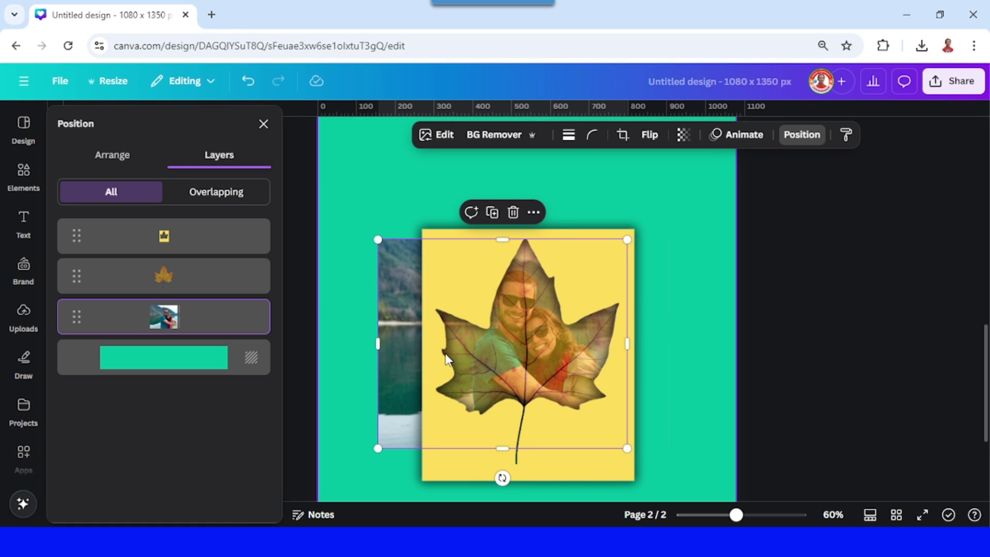
drag(380, 343, 427, 342)
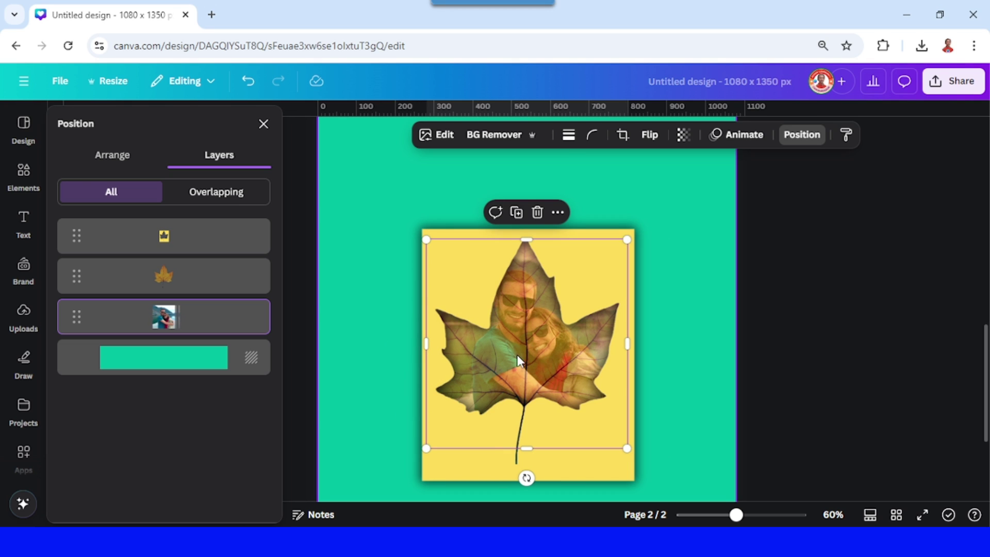
Trim the yellow overlay's right, left and top edges to just frame the leaf
click(547, 271)
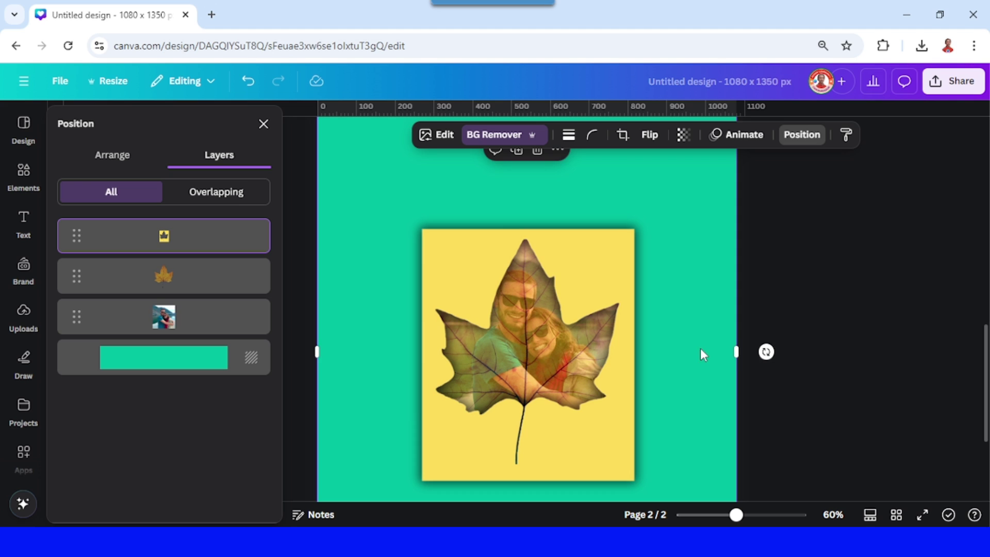
drag(736, 356, 634, 354)
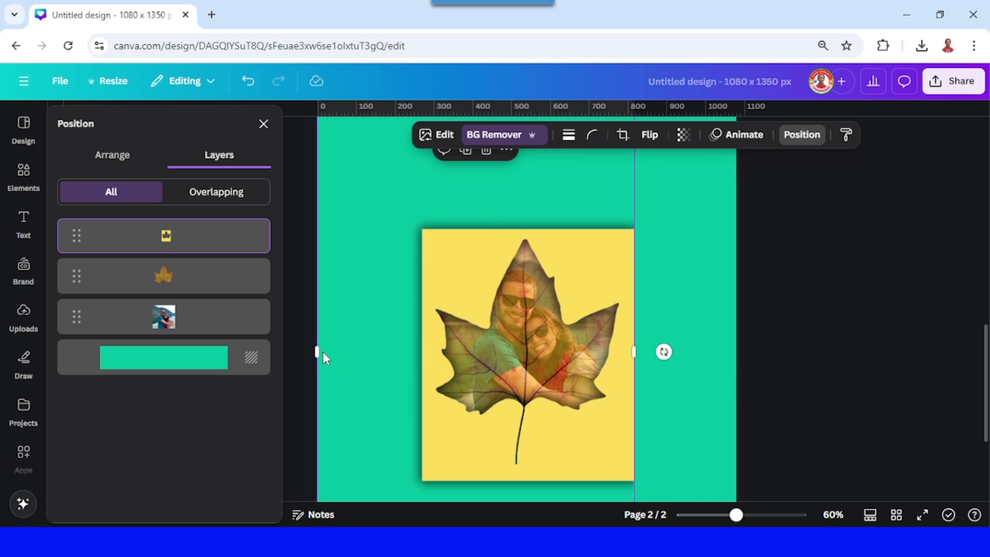
drag(369, 353, 427, 350)
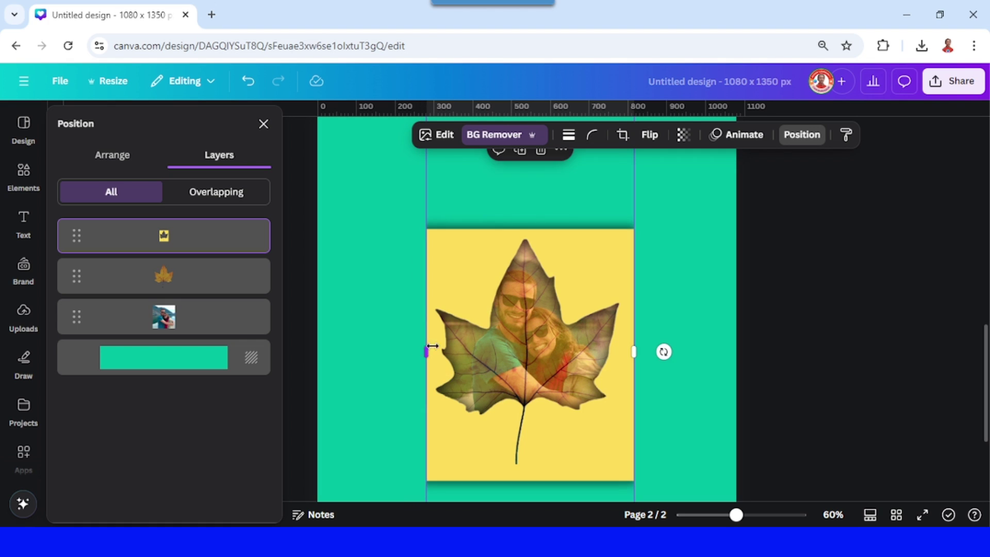
scroll(484, 335, up, 3)
drag(532, 233, 534, 378)
scroll(528, 441, down, 5)
scroll(528, 464, down, 2)
mouse_move(530, 335)
mouse_down()
mouse_move(528, 464)
mouse_move(530, 329)
mouse_up()
click(207, 283)
scroll(530, 316, up, 4)
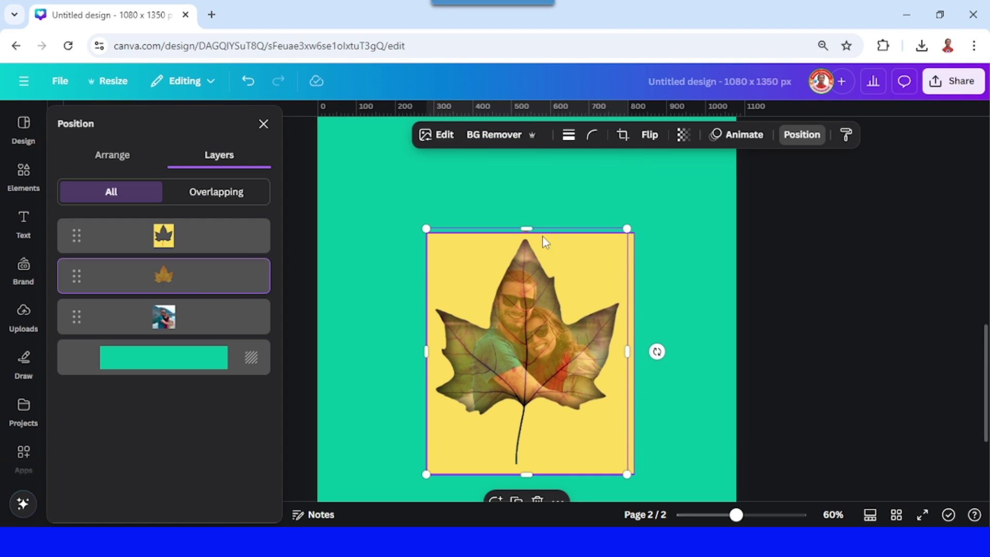
drag(534, 229, 535, 234)
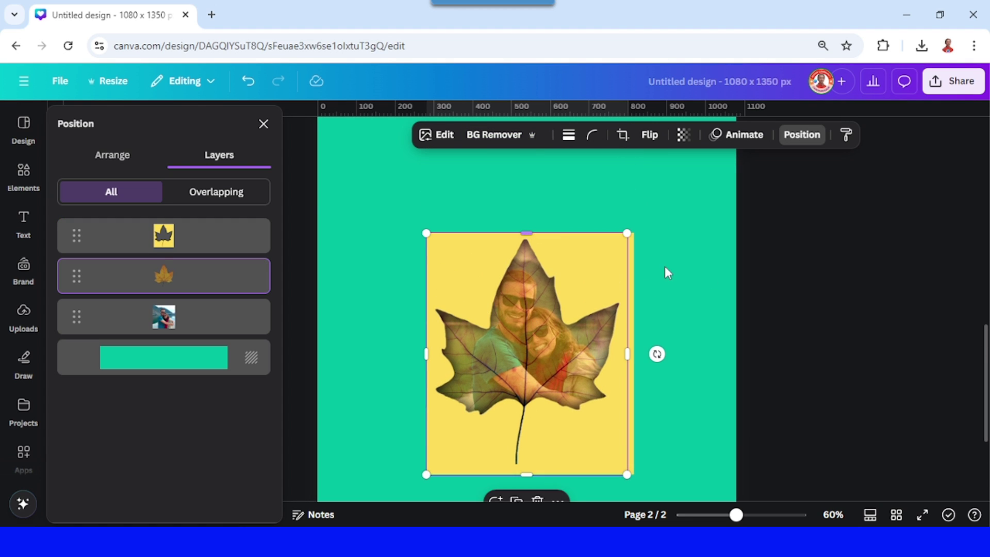
click(715, 273)
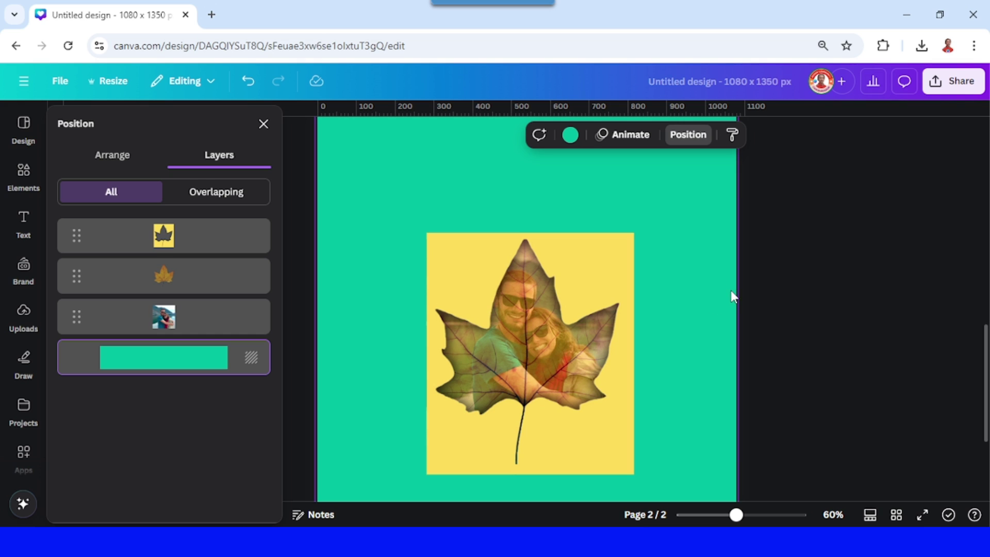
Set the page background to Yellow #ffde59 and trim the couple photo's left edge to fit the leaf
click(570, 138)
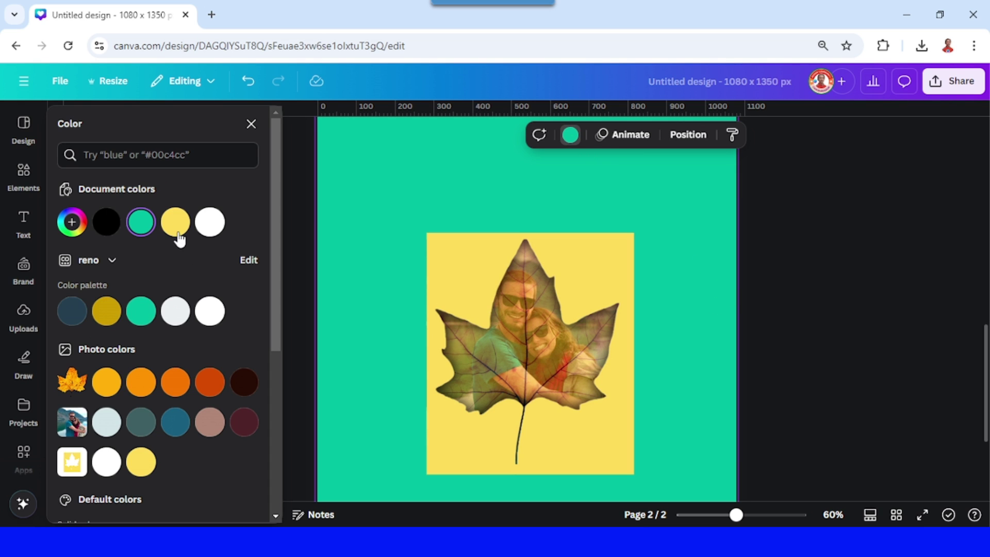
scroll(177, 264, down, 1)
scroll(174, 315, down, 3)
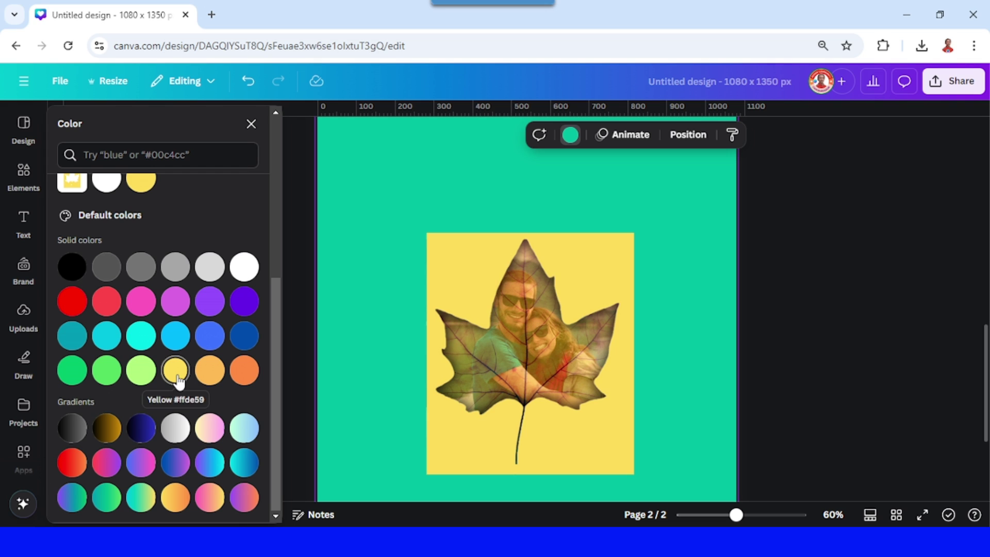
click(176, 371)
click(534, 340)
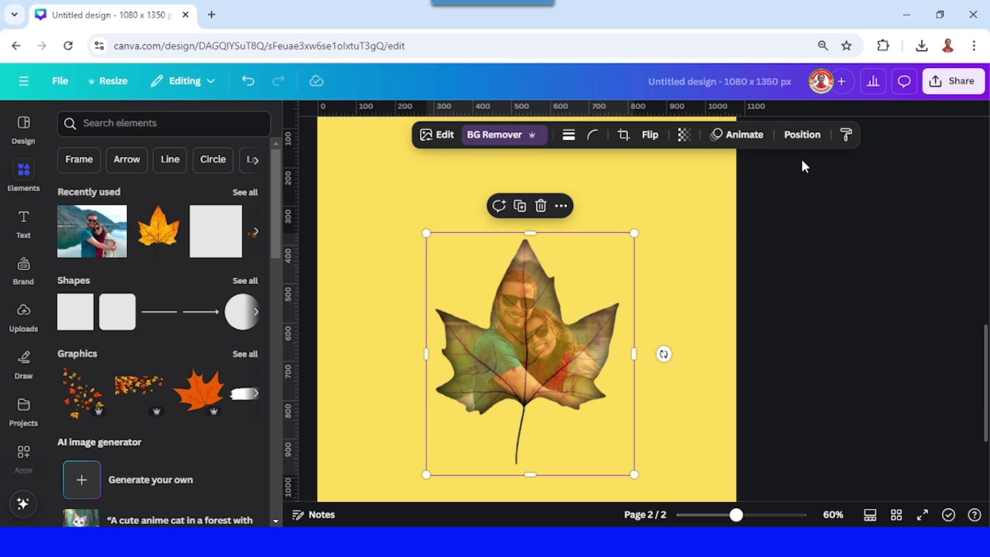
click(801, 135)
click(163, 316)
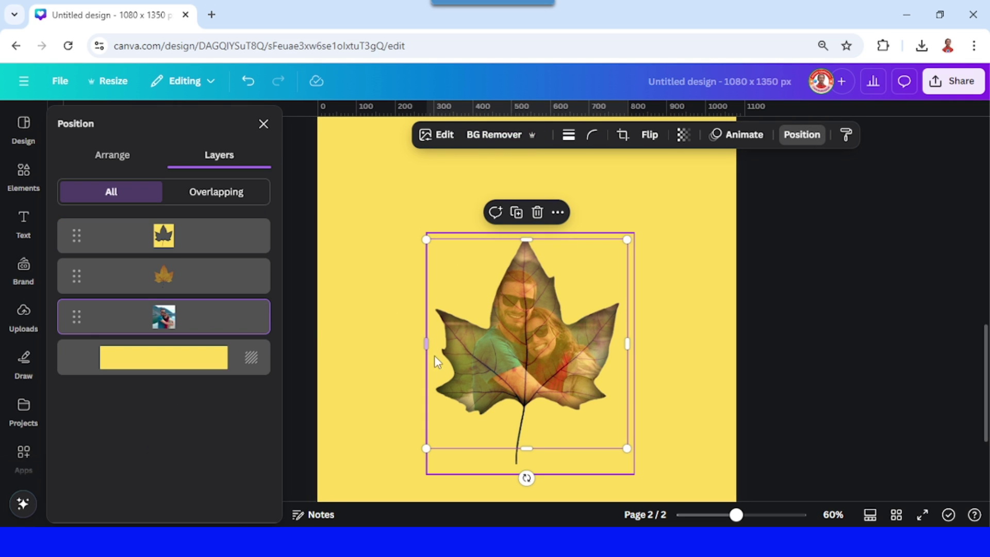
drag(427, 345, 432, 346)
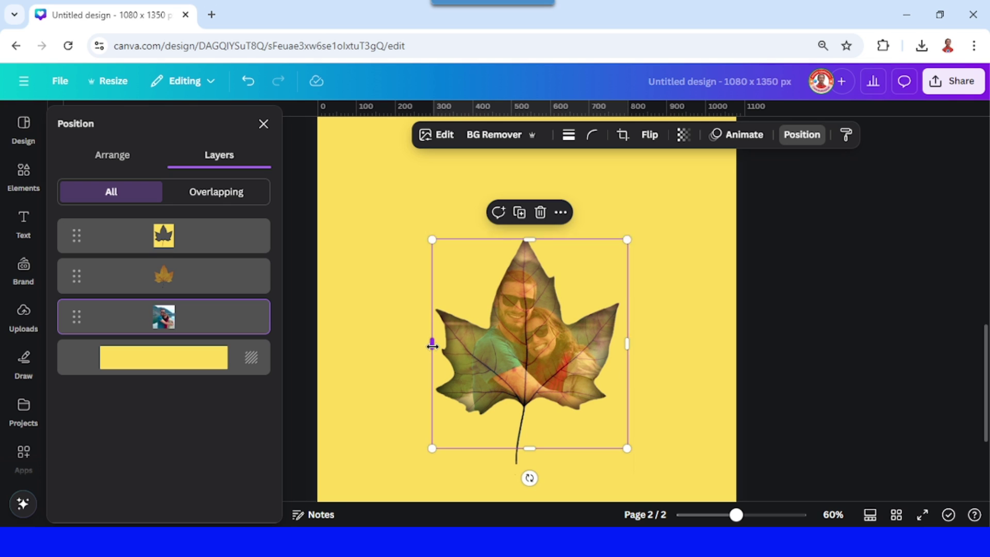
click(710, 327)
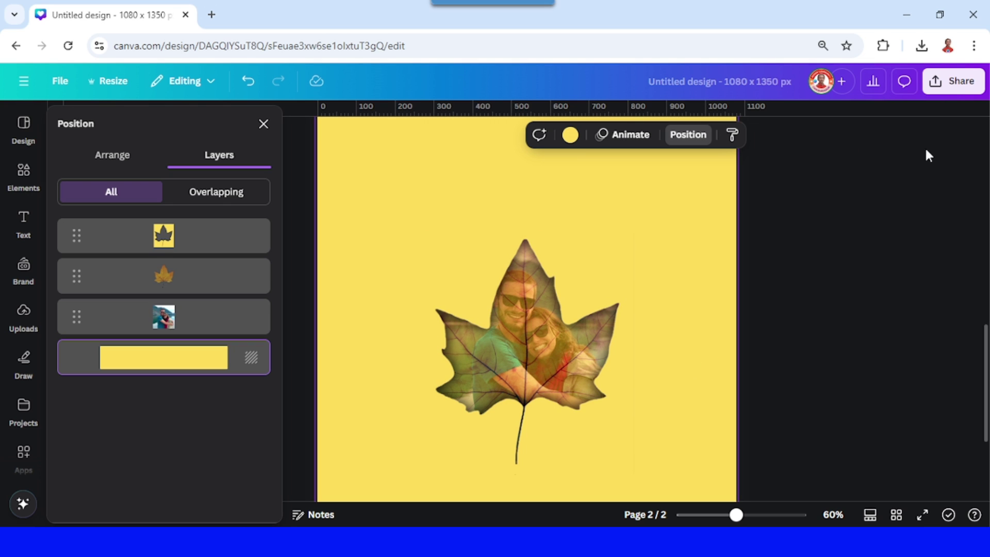
Download the design as a PNG with Page 1 unchecked, so only page 2 is saved
click(952, 87)
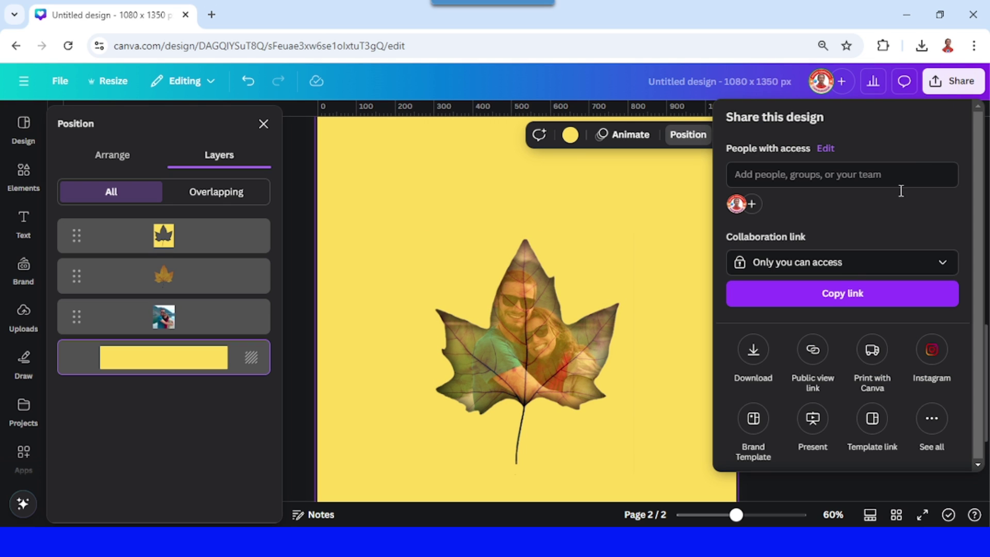
click(751, 356)
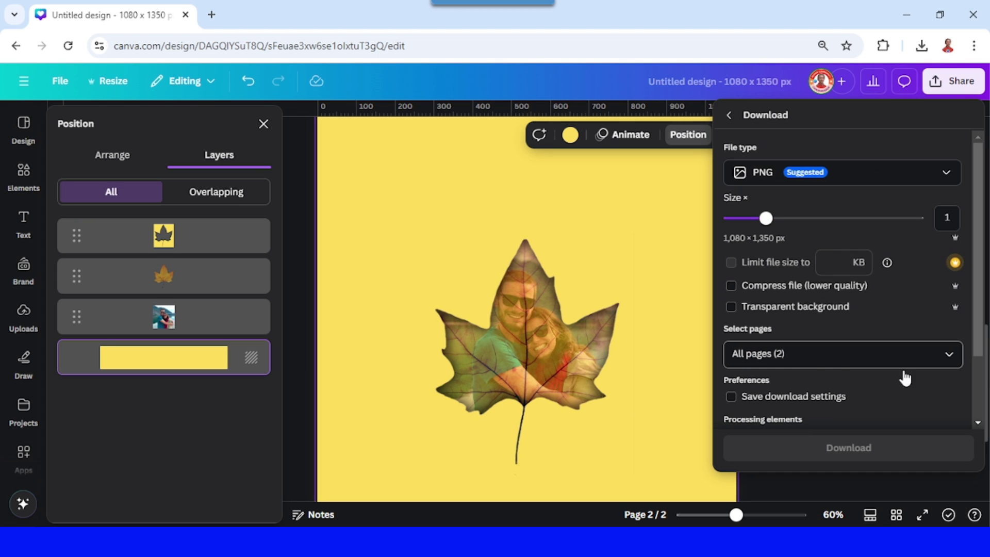
click(956, 353)
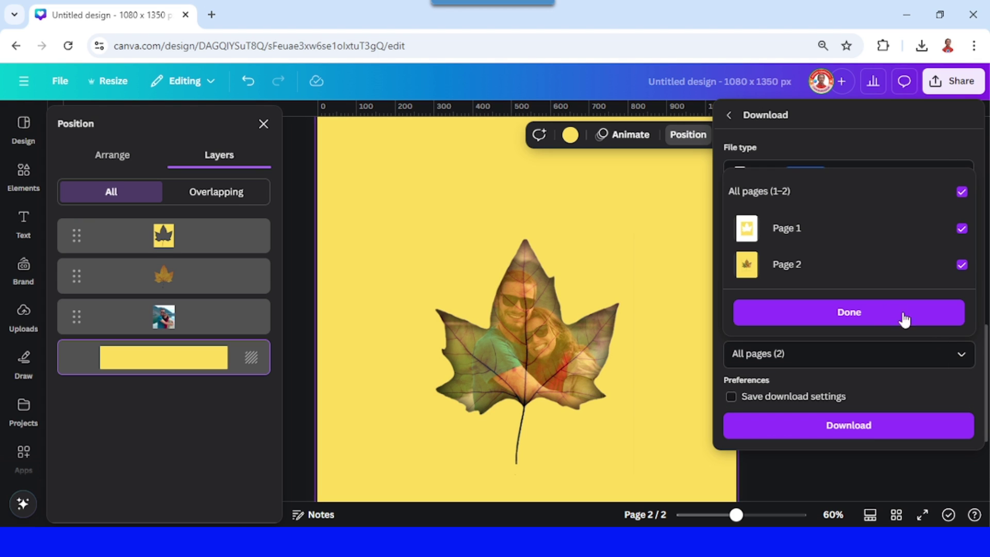
click(821, 235)
click(833, 312)
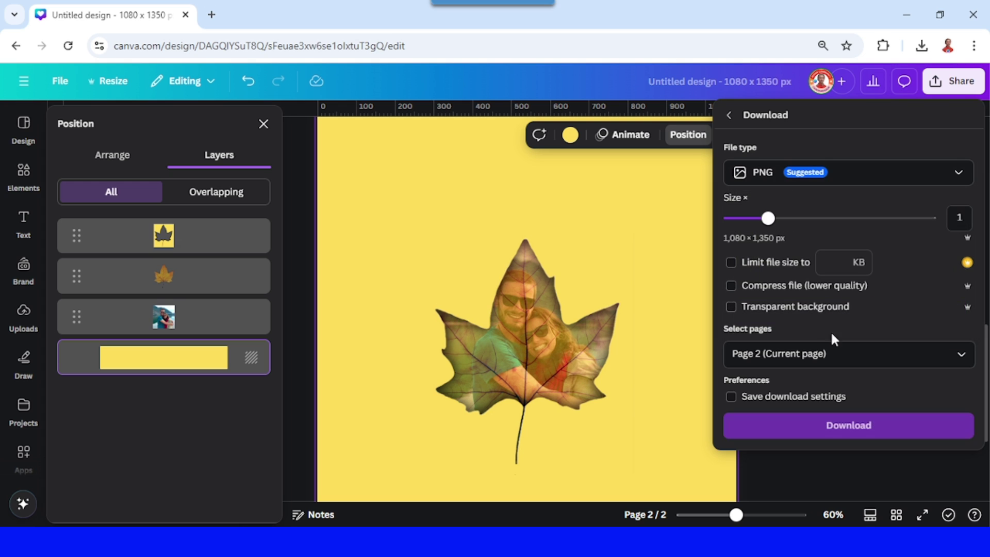
click(859, 426)
Add a blank page after page 2, give it a white background, and show Chrome's recent downloads
click(712, 514)
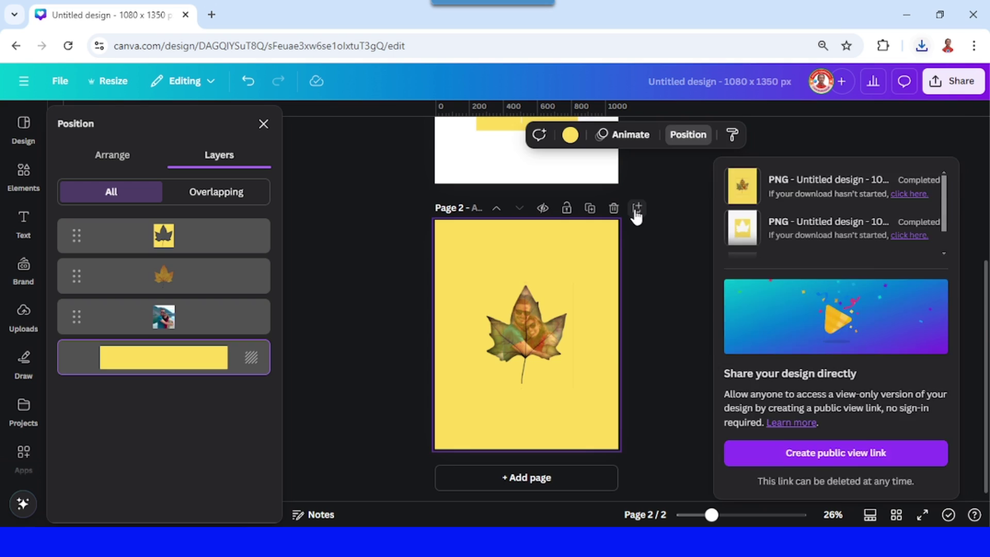
click(635, 211)
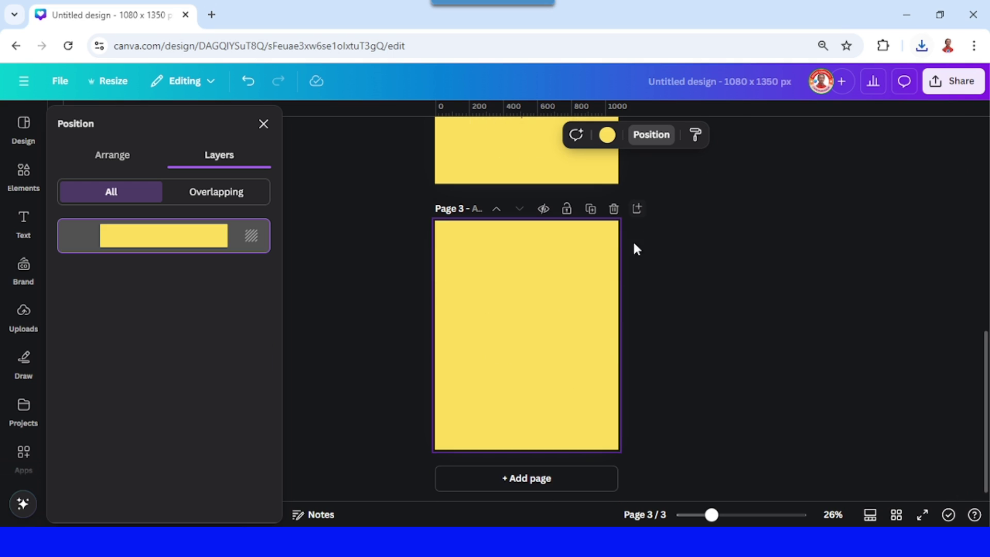
click(607, 135)
click(180, 226)
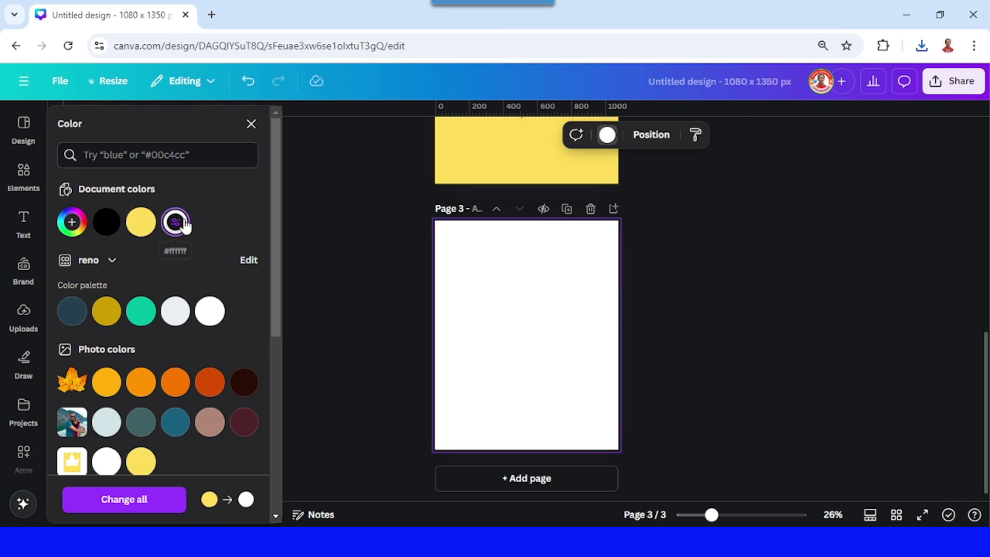
click(922, 47)
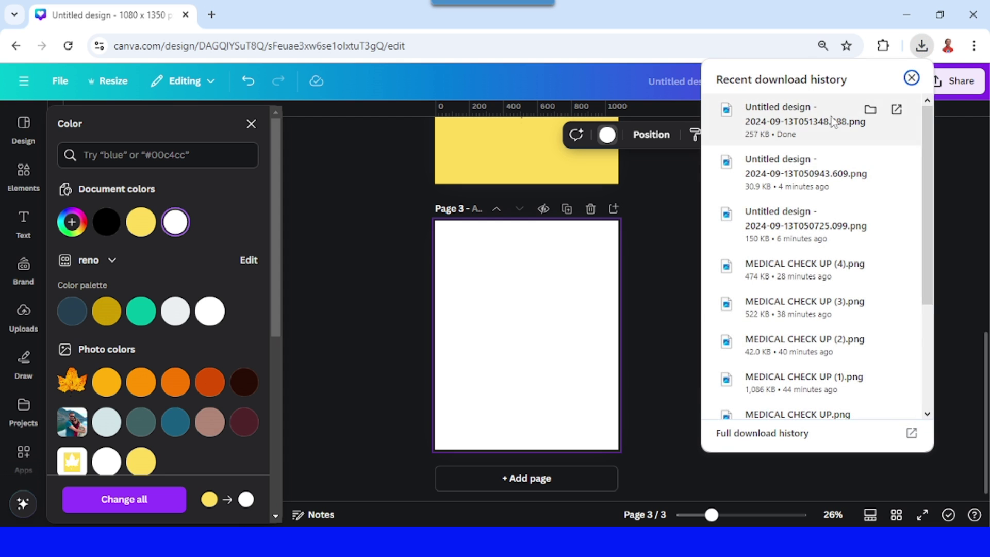
Drop the downloaded leaf PNG onto page 3, strip its yellow background with BG Remover, and enlarge it
drag(781, 117, 576, 320)
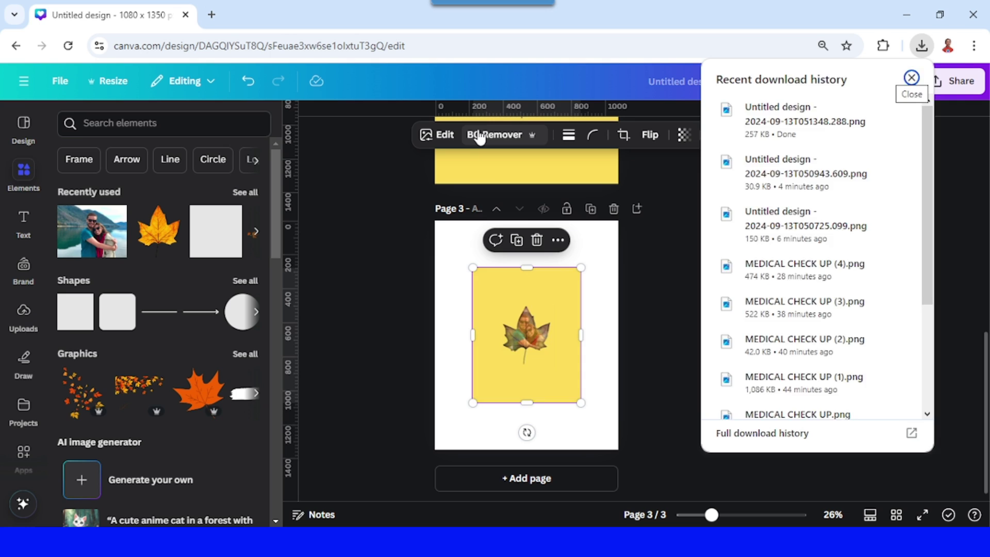
click(478, 137)
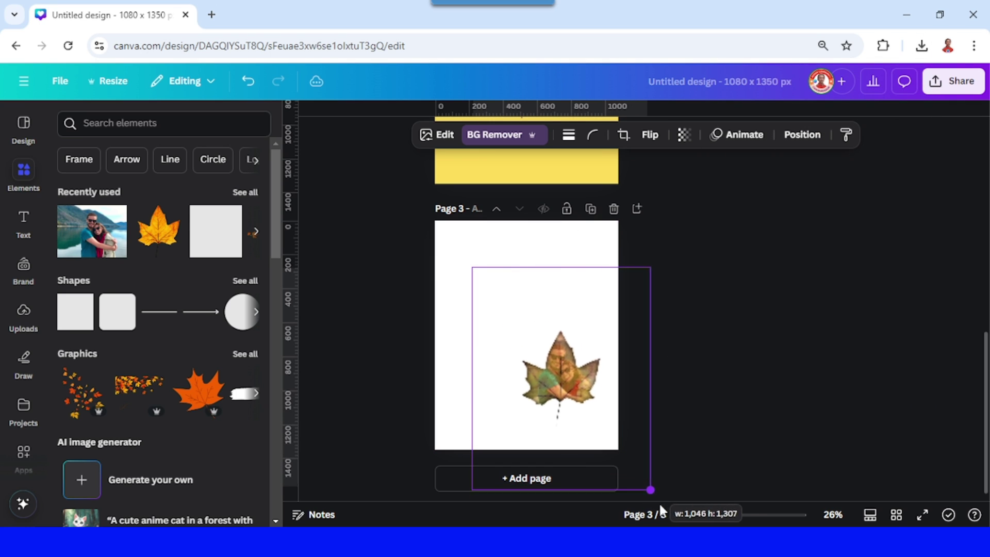
drag(611, 449, 663, 501)
mouse_move(474, 268)
mouse_down()
mouse_move(424, 369)
mouse_move(444, 369)
mouse_up()
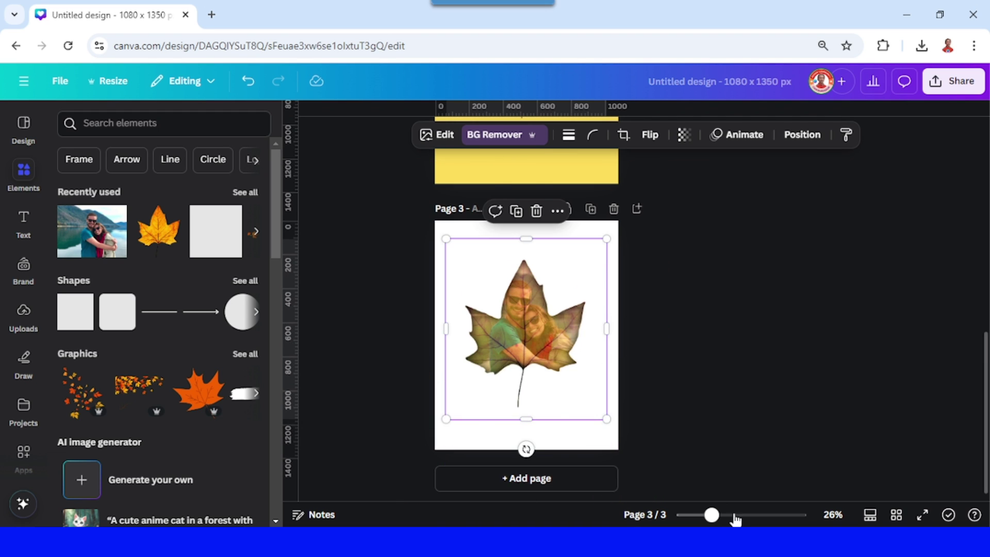
ctrl+scroll(539, 338, up, 3)
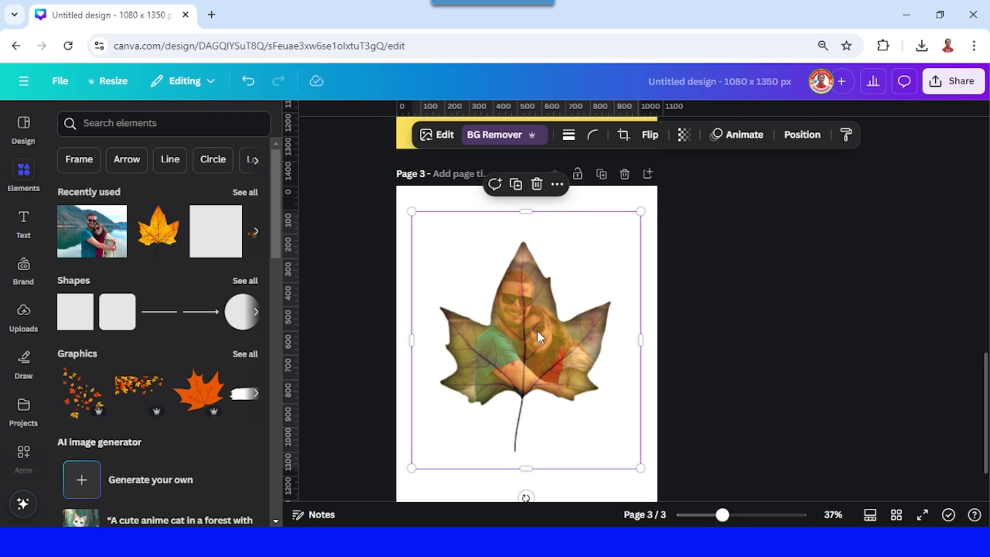
Upscale the leaf photo 4x with Image Upscaler and replace the original with the result
click(448, 137)
scroll(172, 341, down, 2)
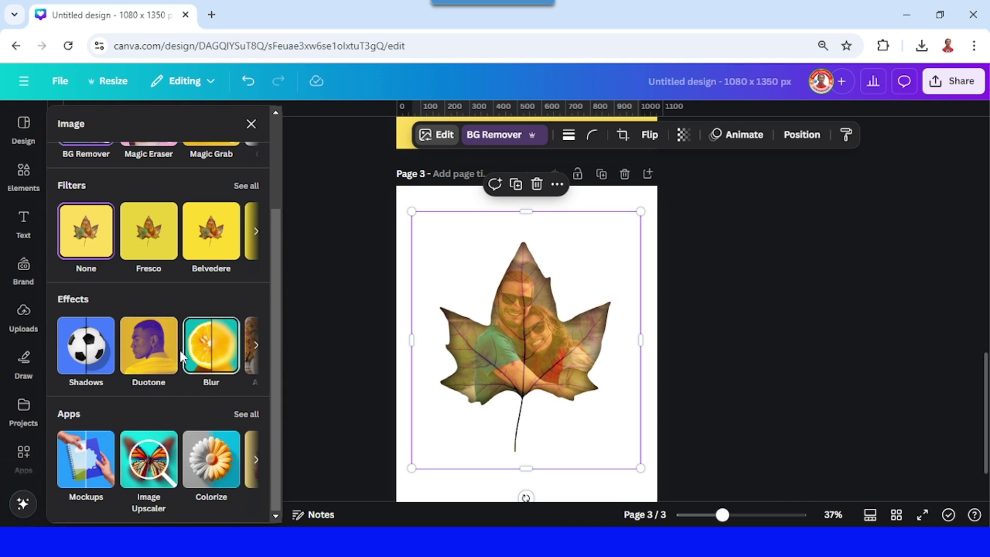
click(158, 472)
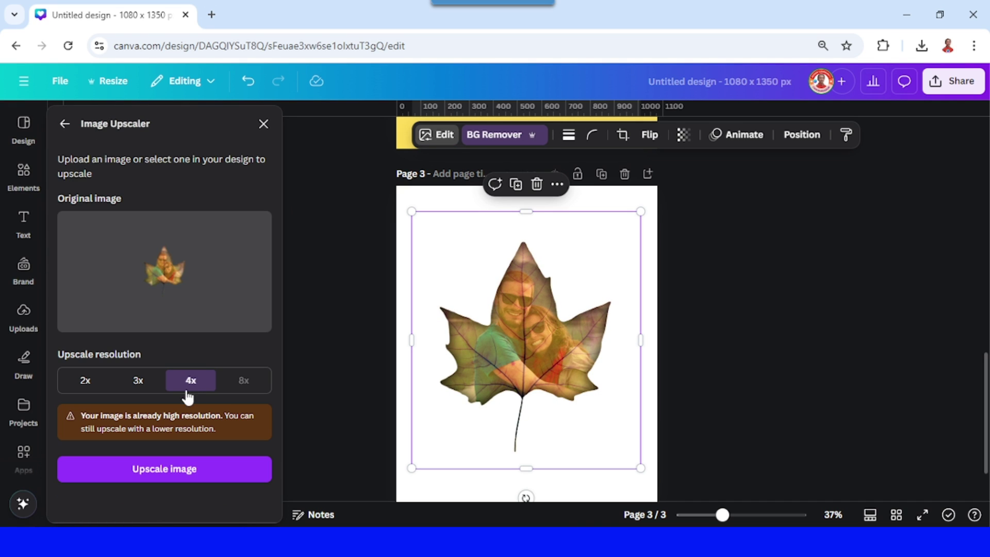
click(185, 474)
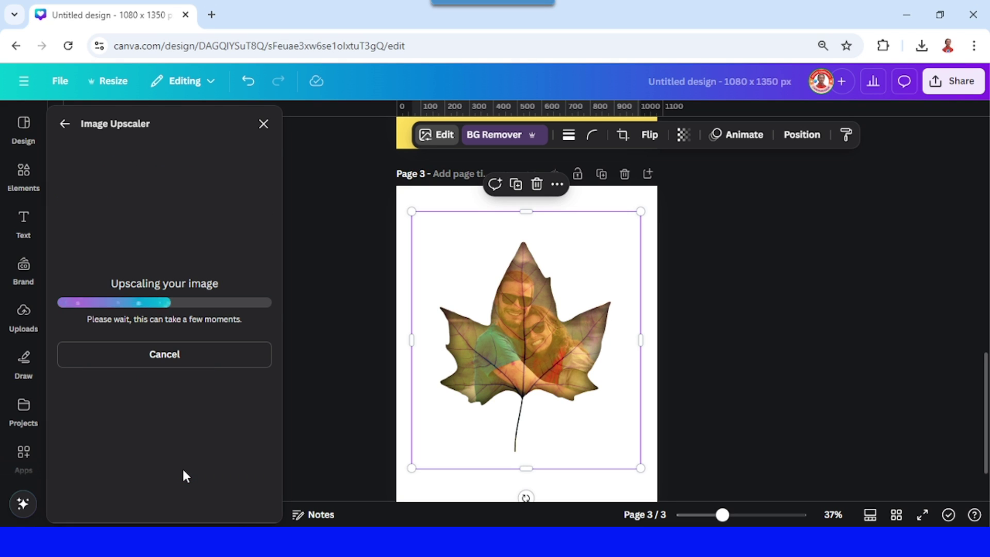
click(186, 427)
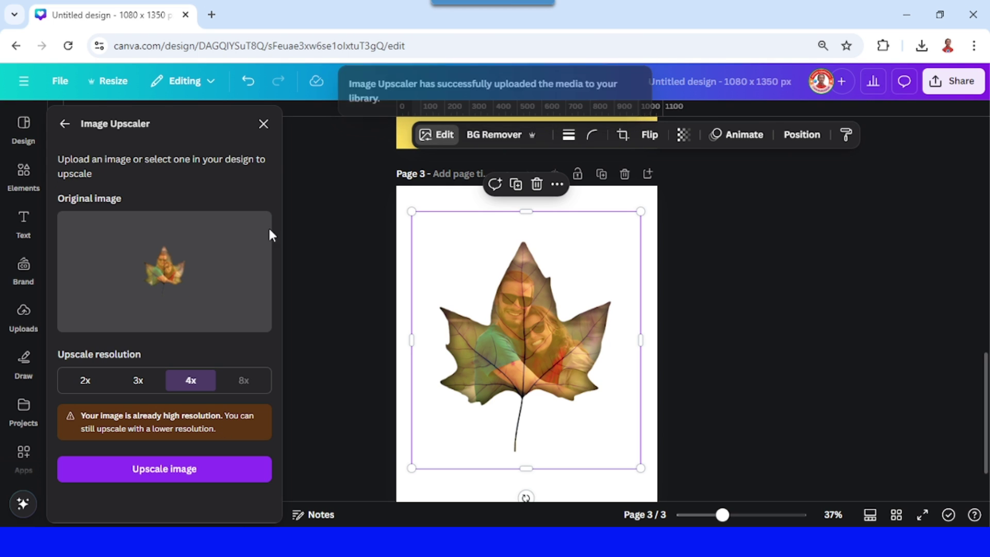
click(264, 125)
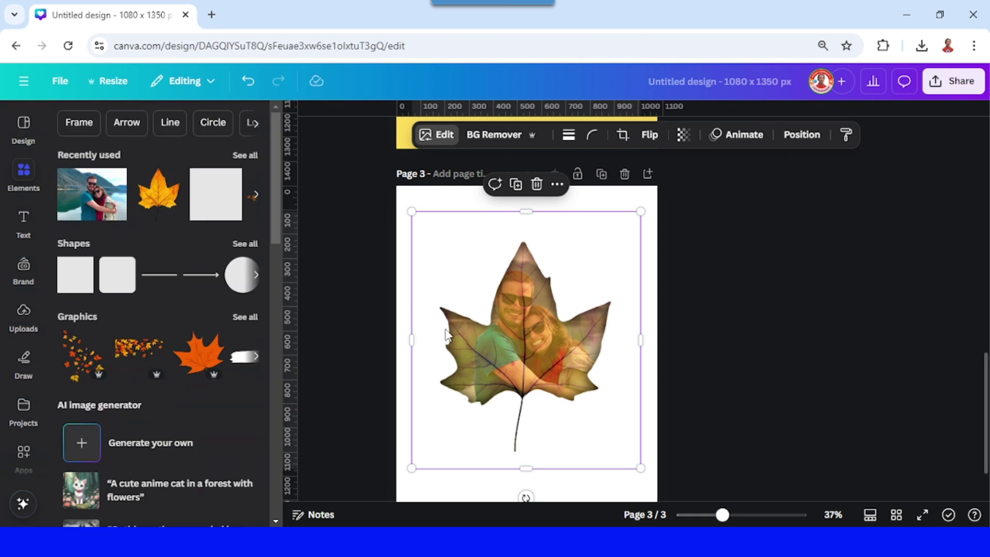
Bring up the leaf photo's Adjust settings to raise Clarity to about 69
click(442, 136)
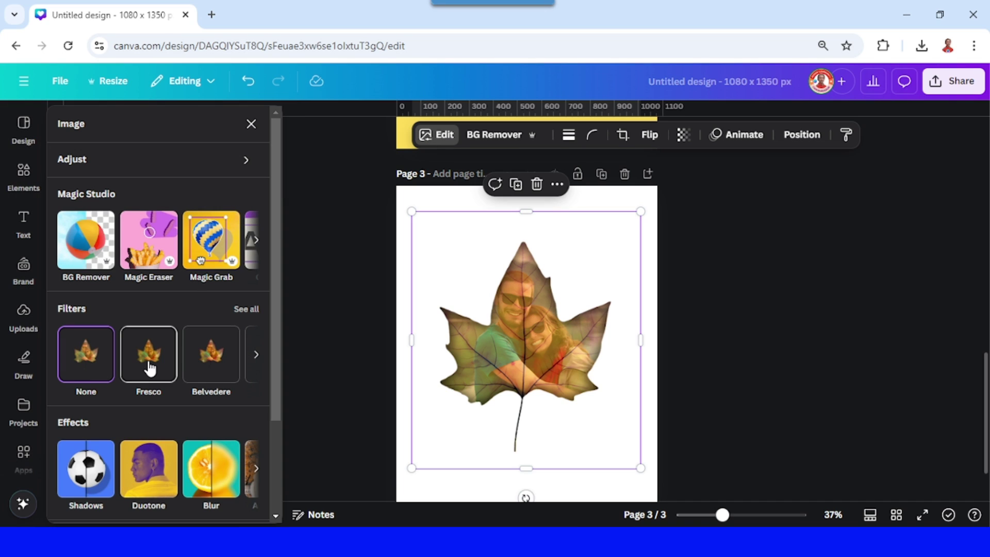
click(119, 164)
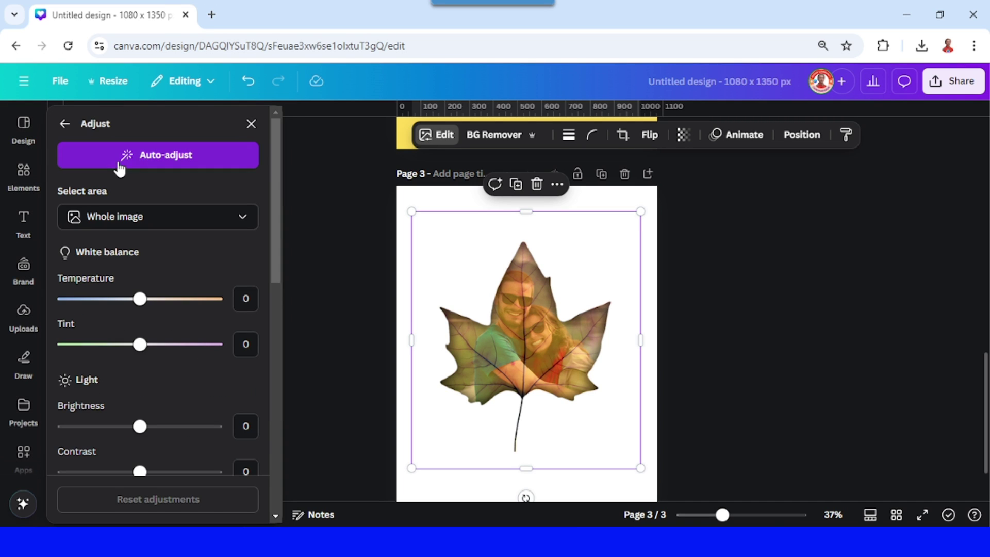
scroll(160, 359, down, 5)
scroll(160, 359, down, 1)
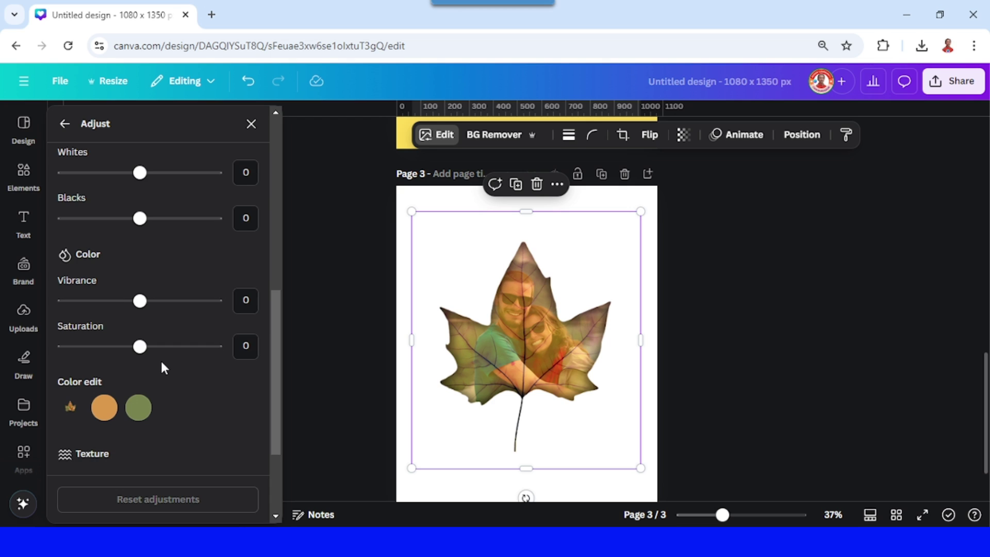
scroll(160, 359, down, 1)
scroll(160, 359, down, 1)
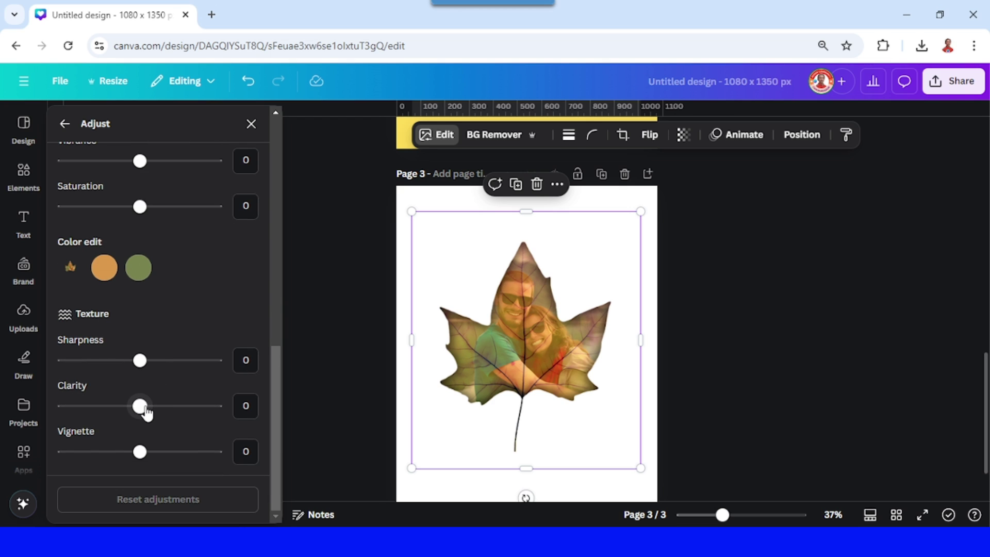
drag(142, 408, 193, 408)
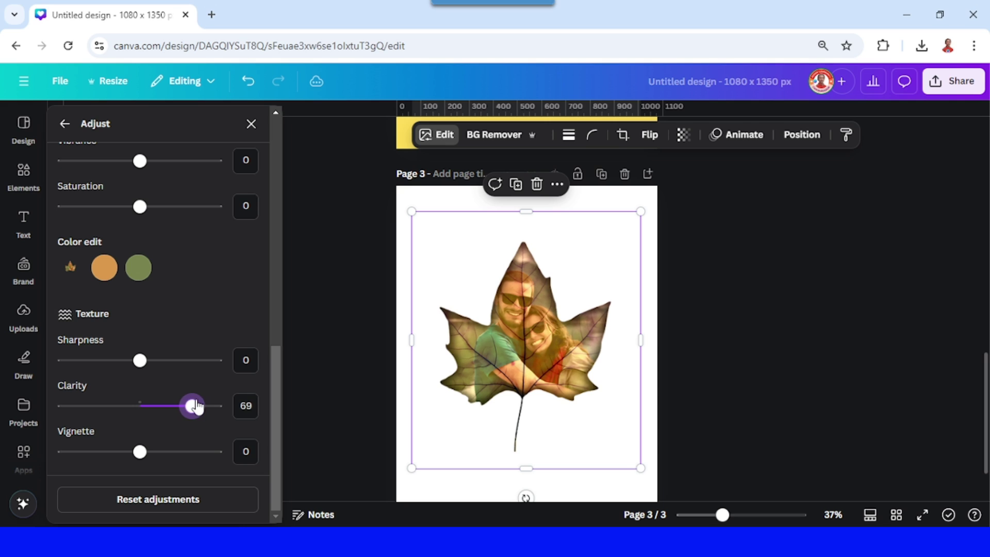
scroll(241, 375, up, 5)
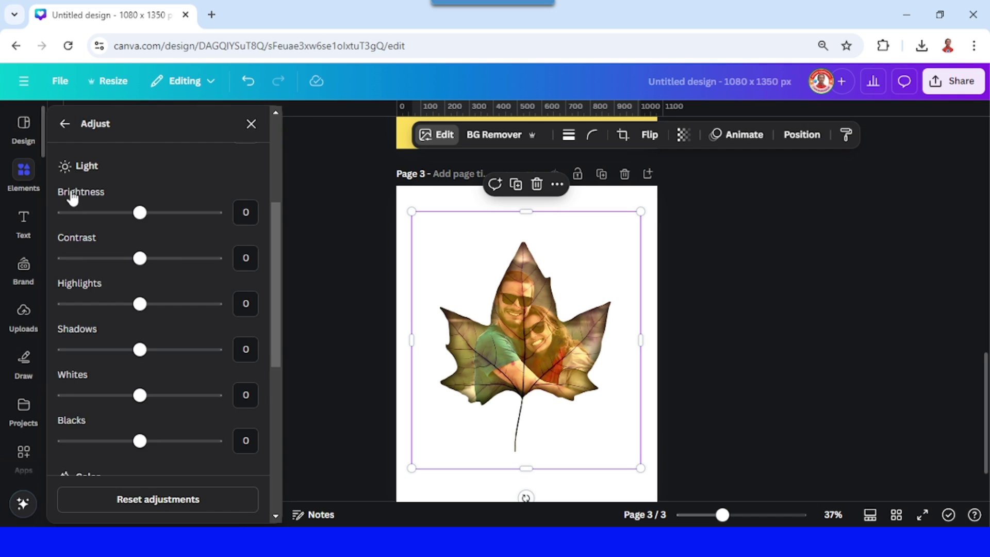
Place the 'I love you' doodle from recently used elements near the leaf stem
click(66, 125)
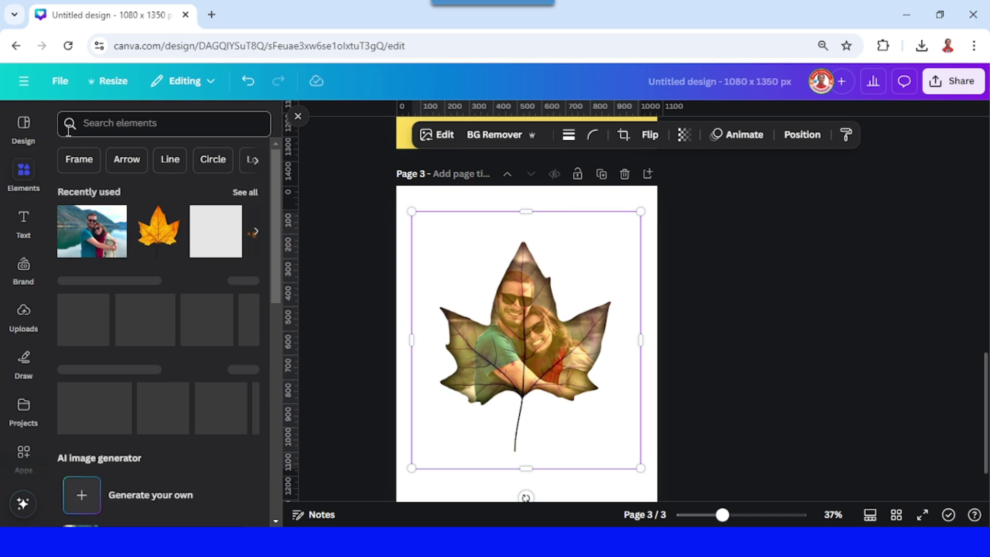
click(244, 192)
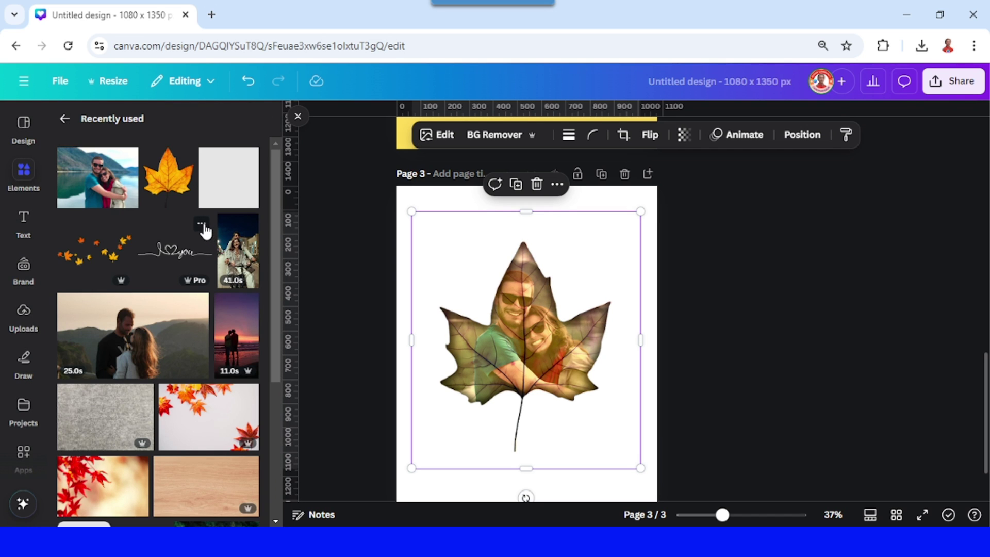
click(202, 229)
click(141, 264)
drag(176, 261, 597, 444)
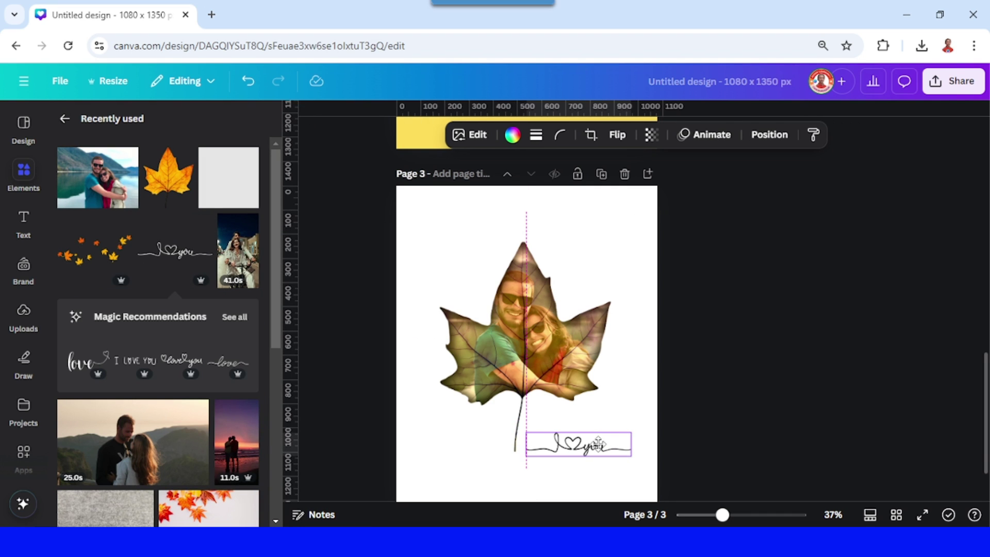
Add the Autumn Maple Leaves graphic at the lower left and shrink the script onto the stem tip
click(123, 226)
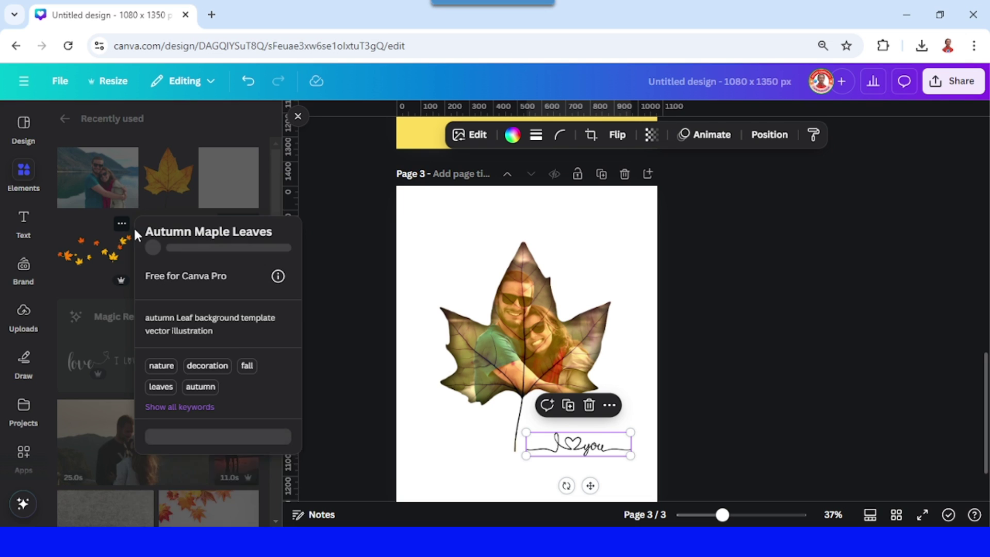
click(93, 246)
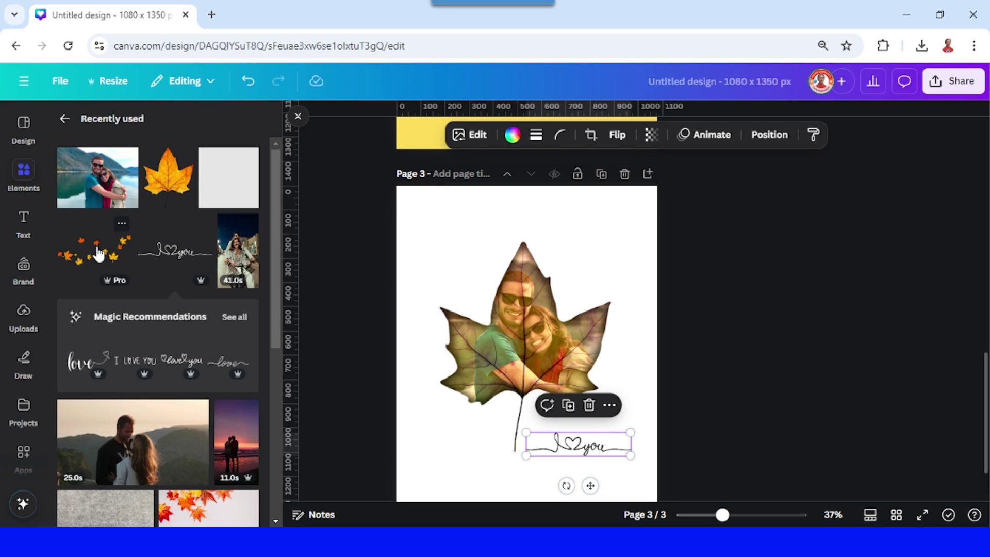
mouse_move(518, 360)
mouse_down()
mouse_move(474, 458)
mouse_move(501, 463)
mouse_up()
mouse_move(587, 448)
mouse_down()
mouse_move(576, 414)
mouse_move(592, 418)
mouse_move(544, 449)
mouse_up()
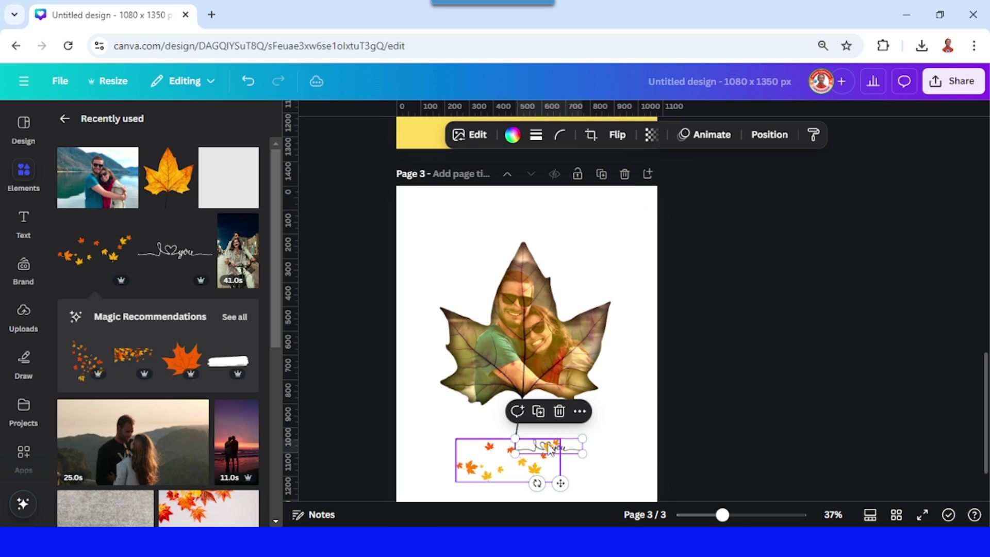
Send the autumn leaves group backward behind the other elements
click(745, 516)
scroll(712, 456, down, 3)
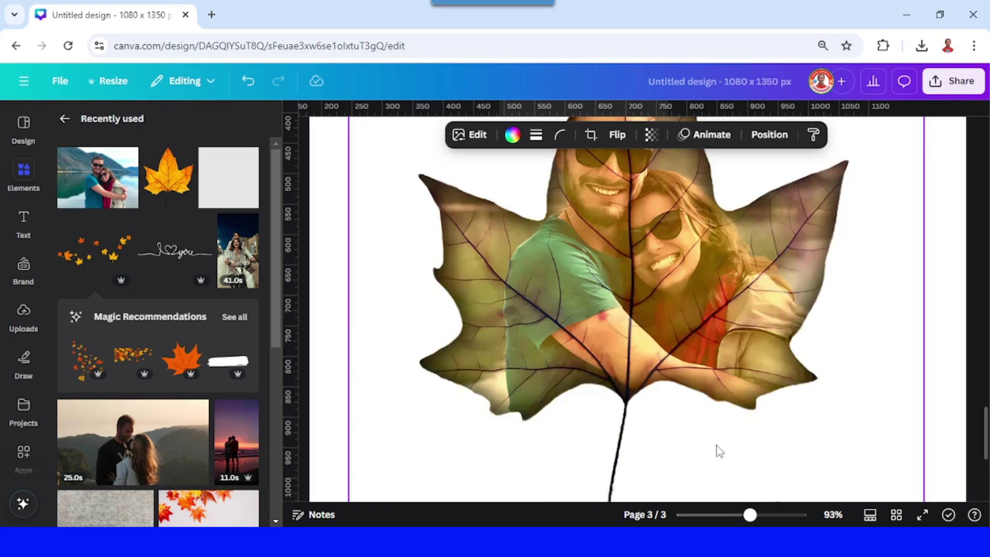
scroll(719, 449, down, 2)
click(550, 404)
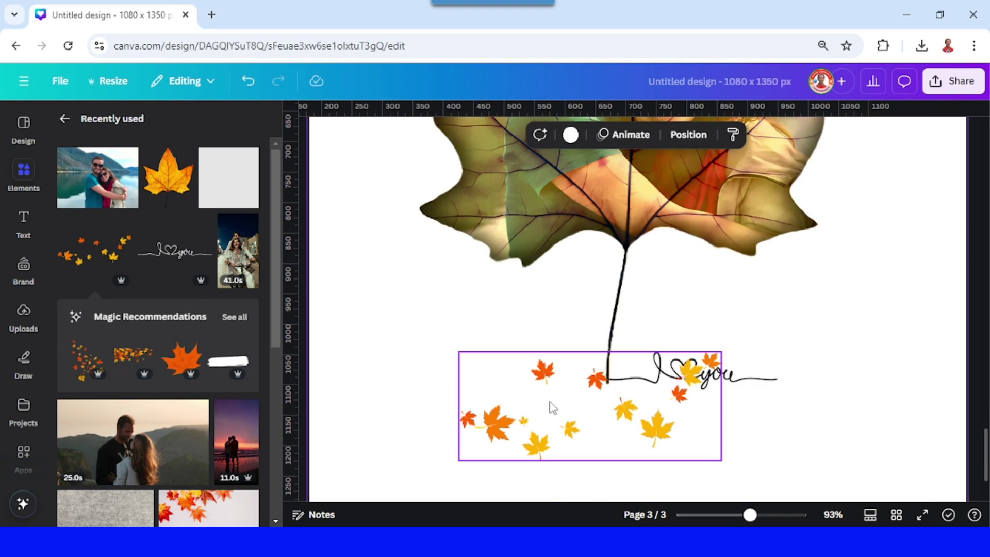
right_click(550, 404)
mouse_move(593, 301)
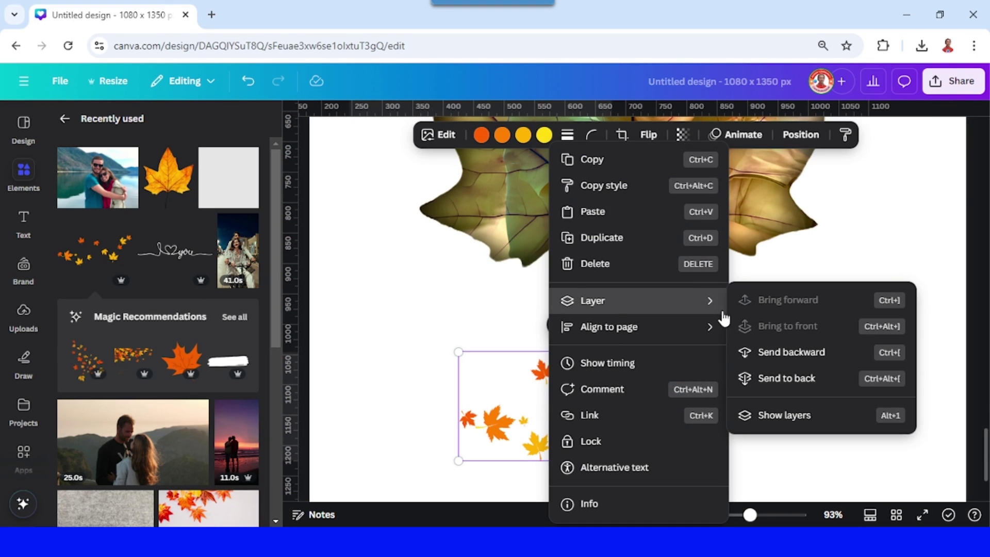
click(795, 350)
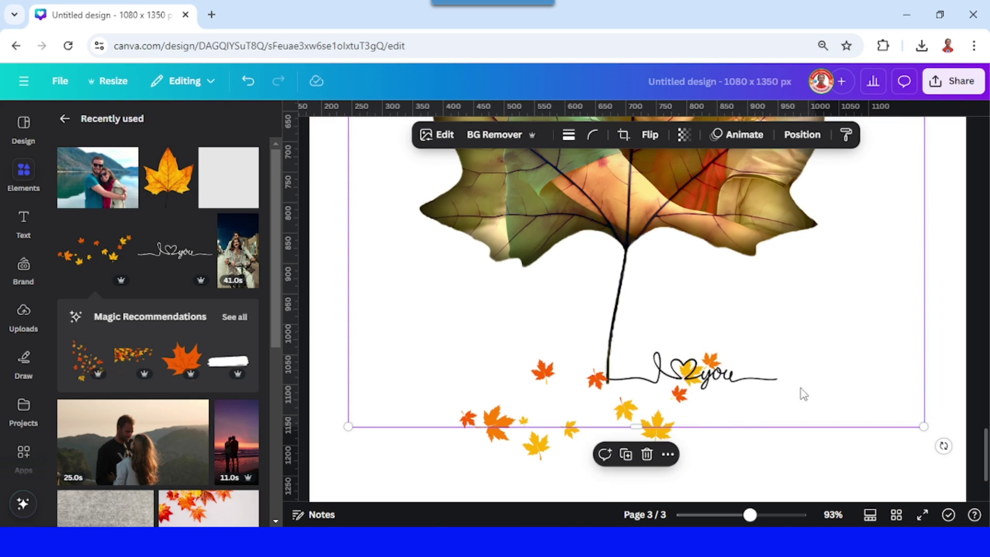
Enlarge the 'I love you' script so it joins the stem tip
click(753, 378)
click(782, 362)
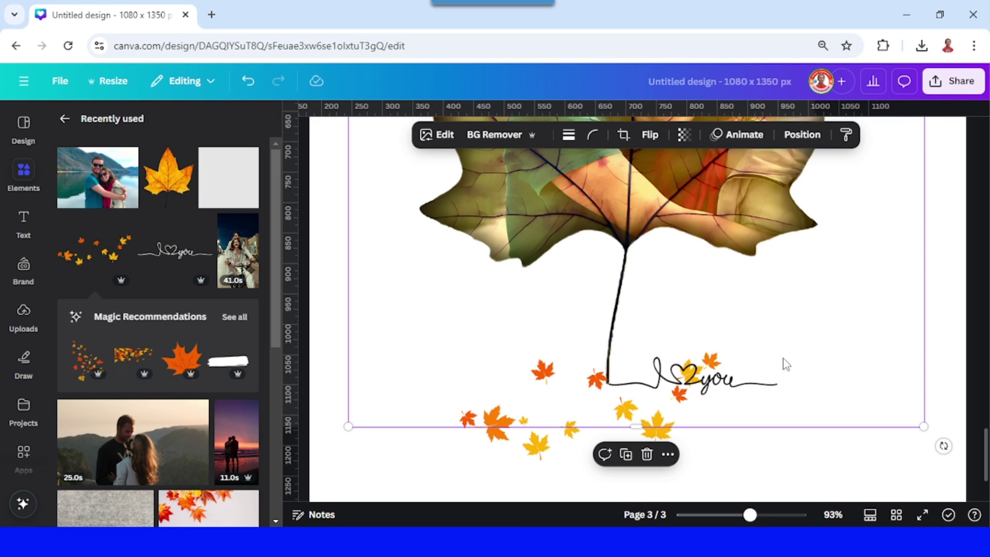
click(767, 367)
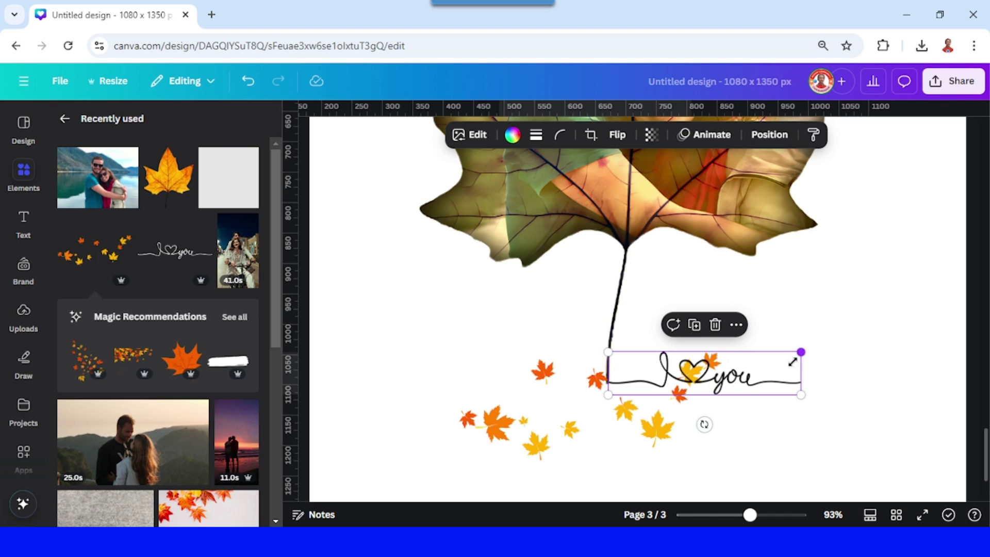
drag(777, 356, 798, 352)
click(803, 397)
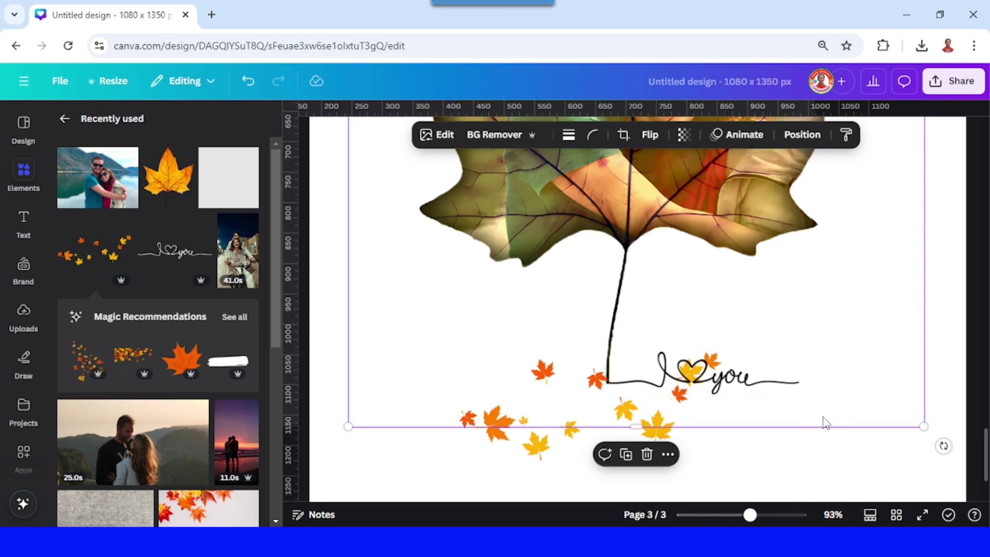